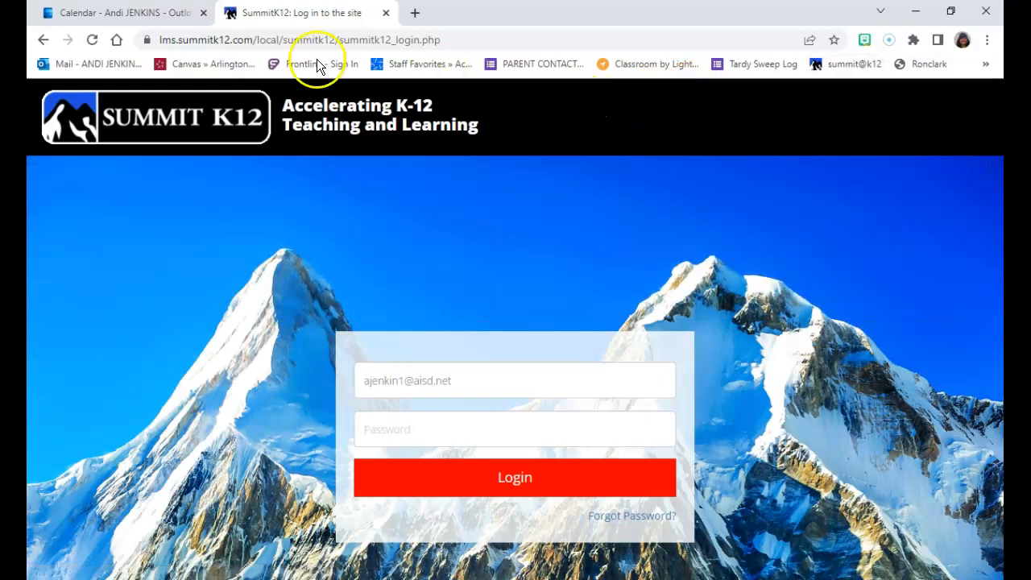
Step: Sign in to Frontline Education with the saved credentials and dismiss the saved-passwords prompt
{"action": "left_click", "coordinate": [274, 65]}
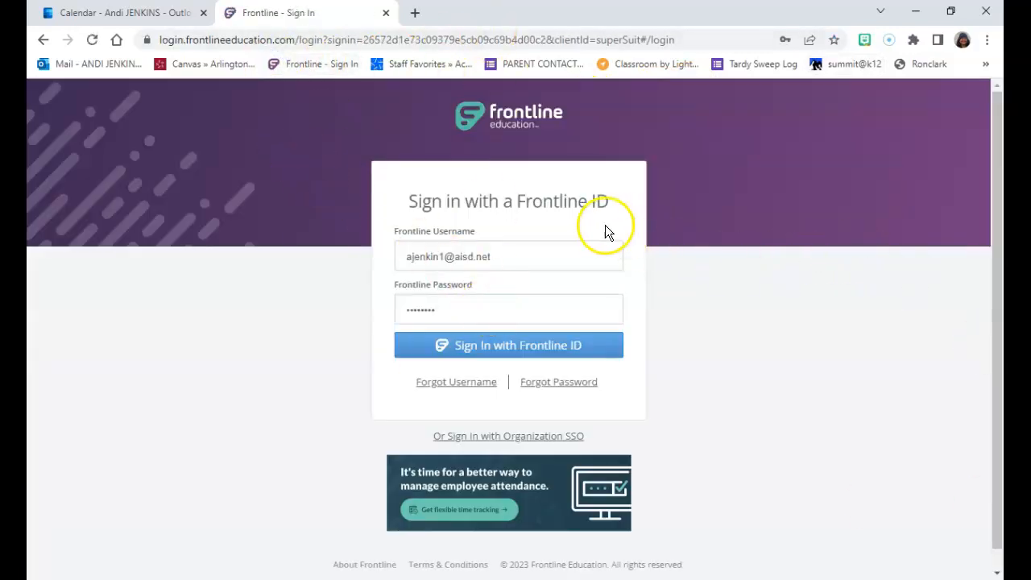
{"action": "left_click", "coordinate": [483, 355]}
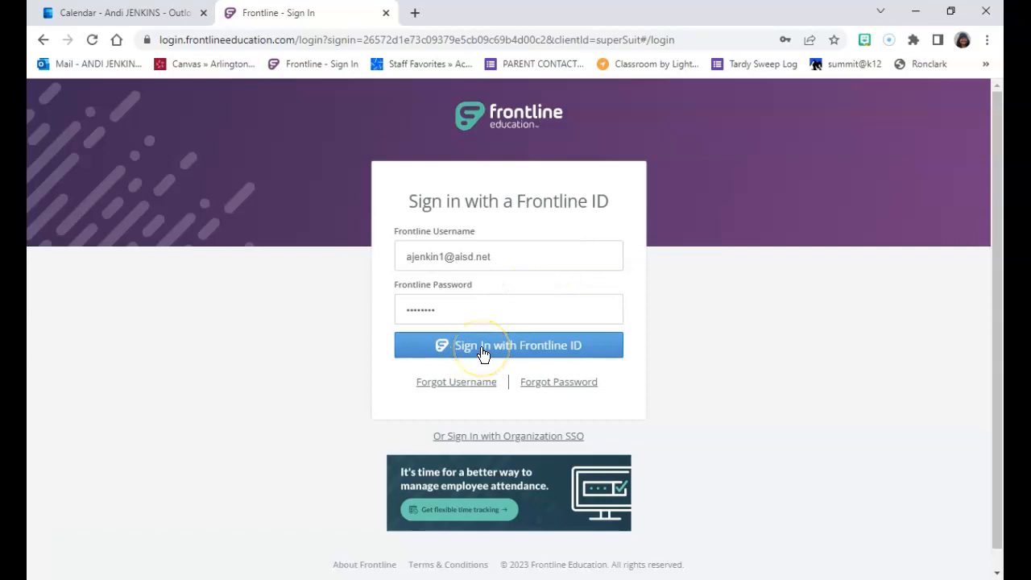
{"action": "left_click", "coordinate": [481, 356]}
{"action": "left_click", "coordinate": [476, 356]}
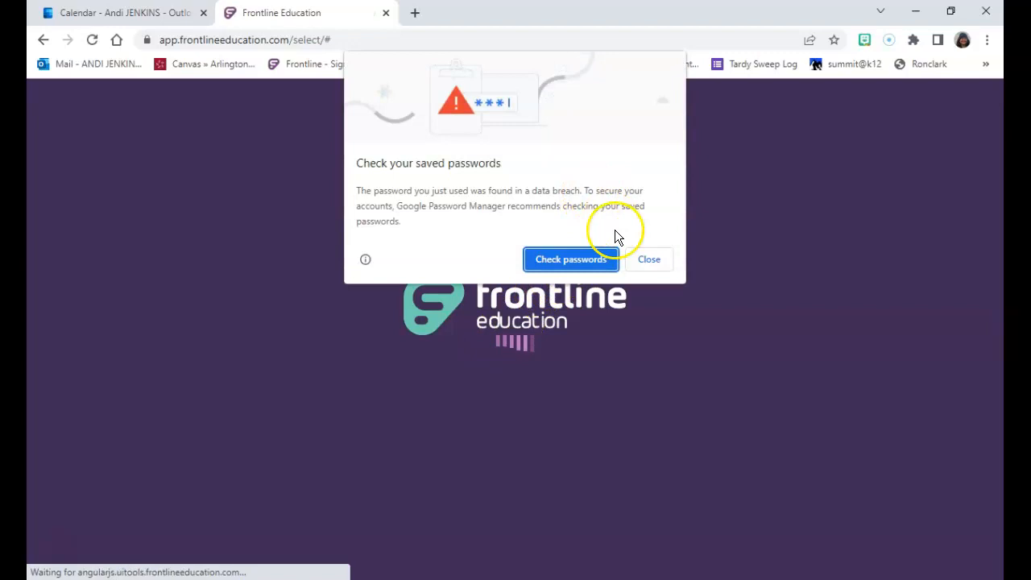
{"action": "left_click", "coordinate": [648, 260]}
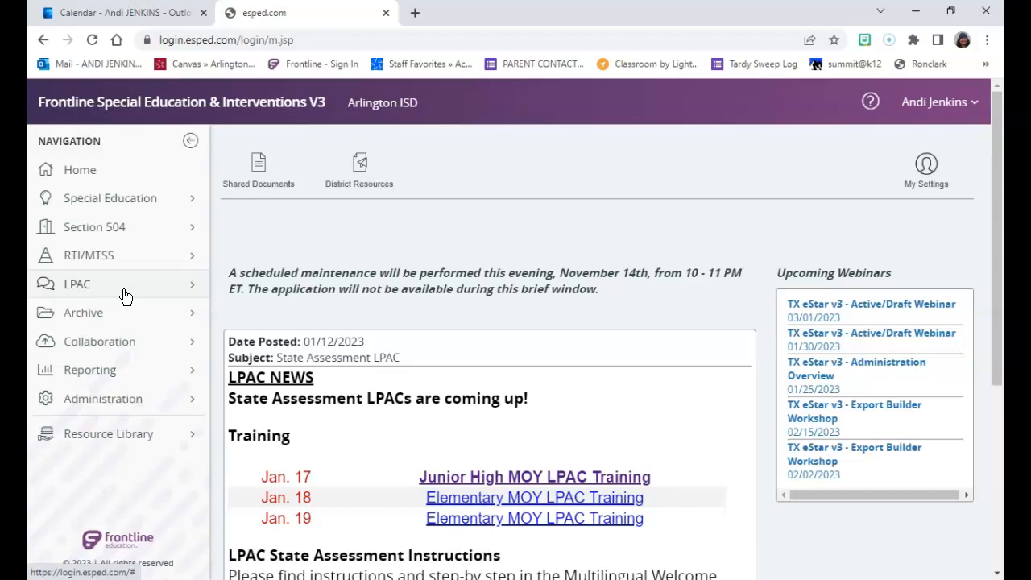
Step: Open LPAC Data Entry and manage the My Students roster
{"action": "left_click", "coordinate": [78, 284]}
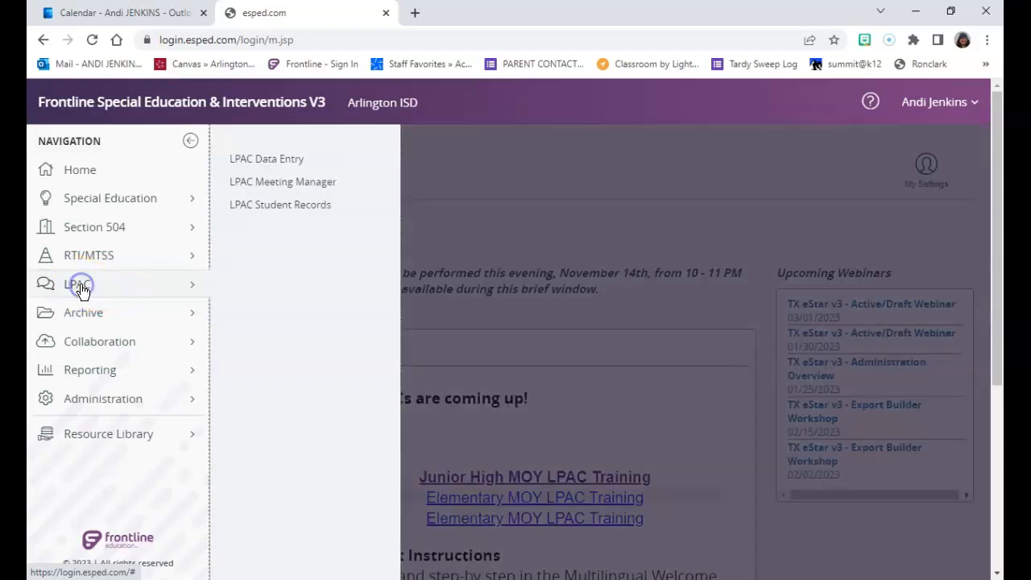
{"action": "left_click", "coordinate": [284, 159]}
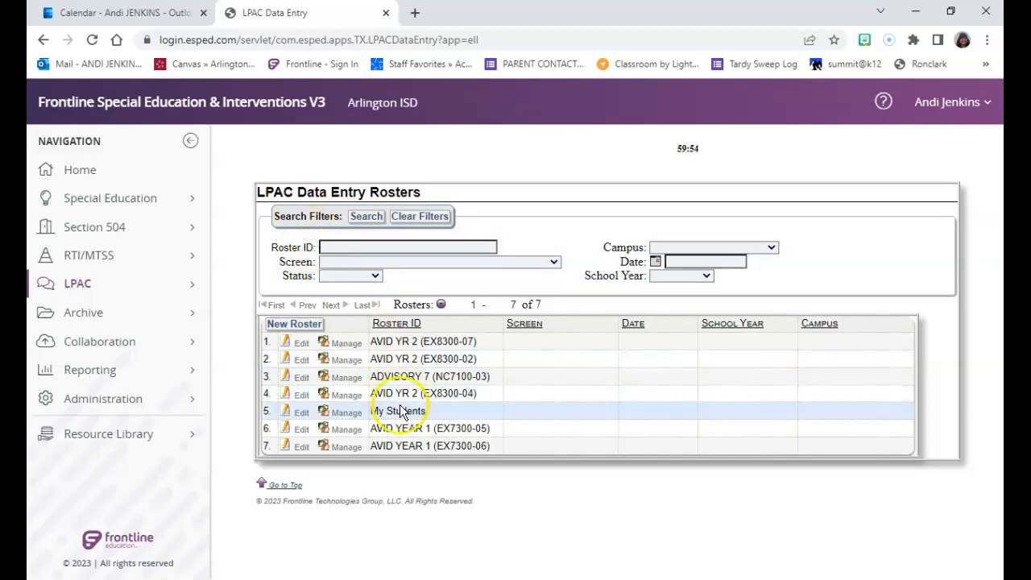
{"action": "left_click", "coordinate": [346, 412]}
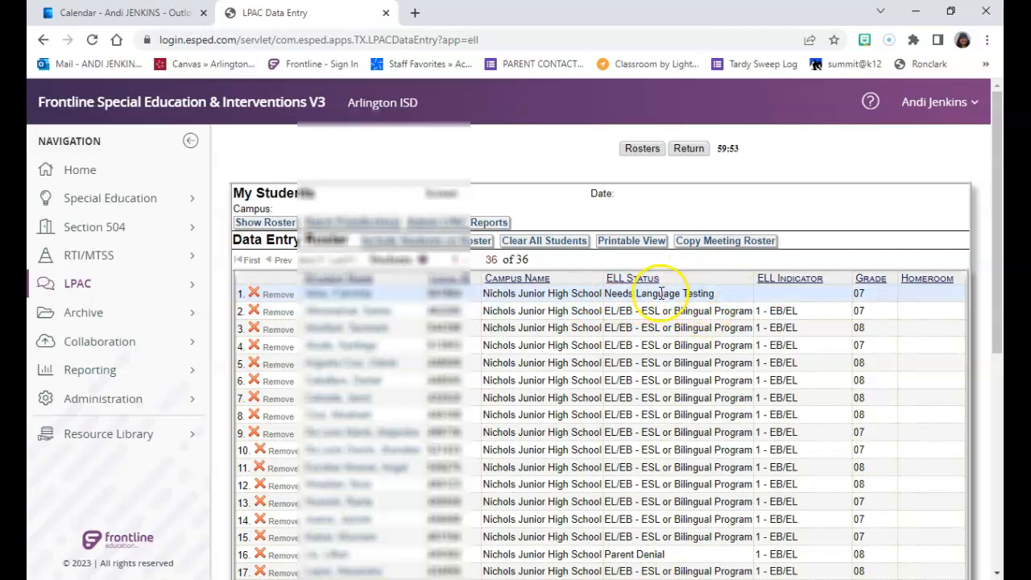
Step: Scroll through the My Students roster to review each student's EL status and indicator
{"action": "scroll", "coordinate": [725, 302], "scroll_direction": "down", "scroll_amount": 2}
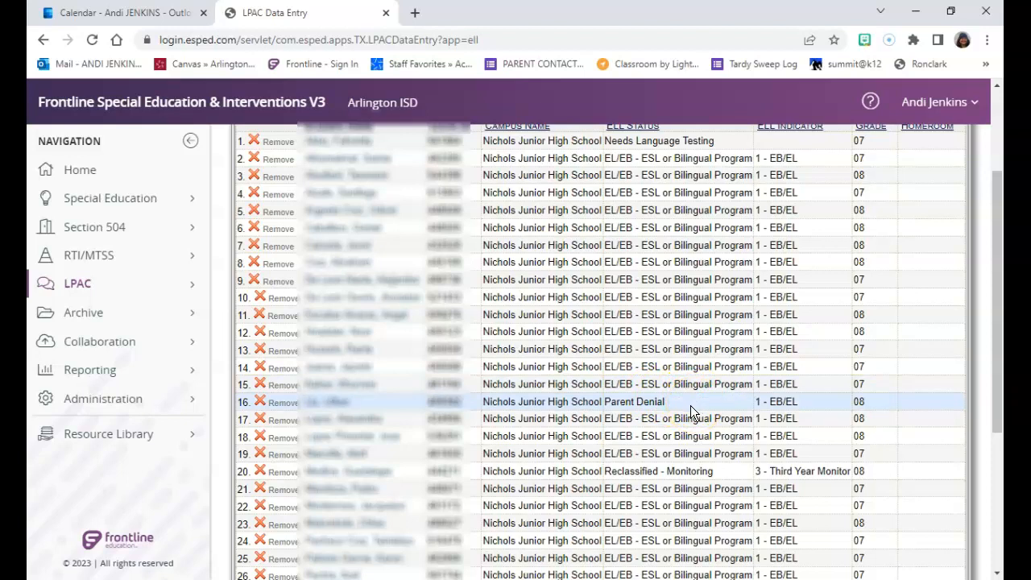
{"action": "scroll", "coordinate": [693, 427], "scroll_direction": "down", "scroll_amount": 1}
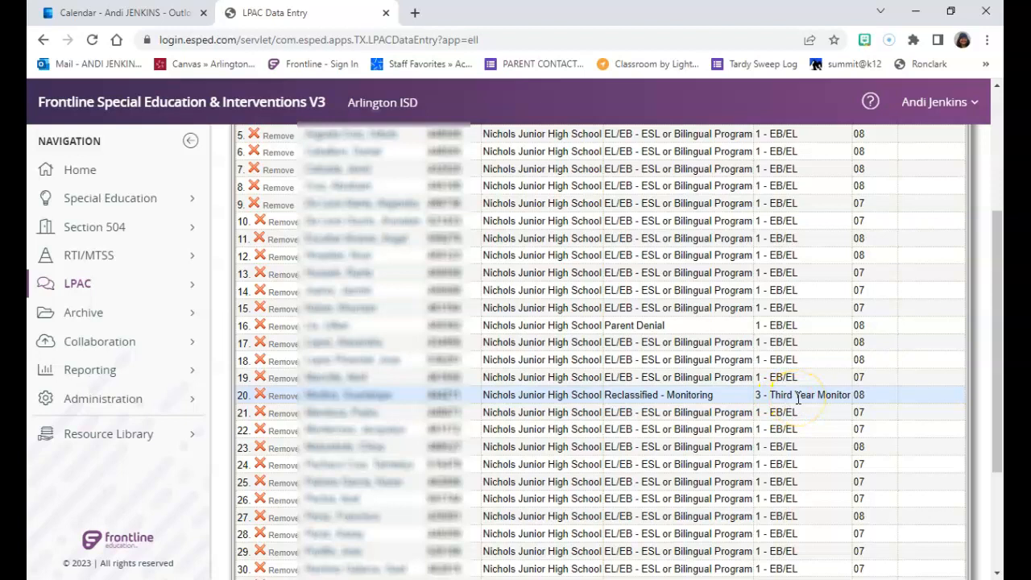
{"action": "scroll", "coordinate": [798, 397], "scroll_direction": "down", "scroll_amount": 1}
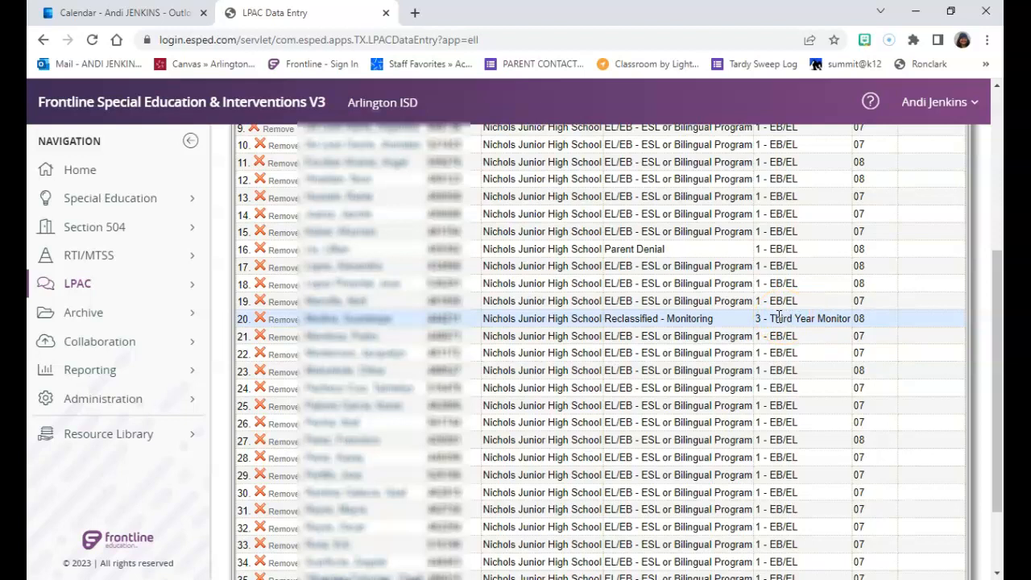
{"action": "left_click", "coordinate": [780, 316]}
{"action": "scroll", "coordinate": [782, 310], "scroll_direction": "down", "scroll_amount": 5}
{"action": "scroll", "coordinate": [782, 310], "scroll_direction": "up", "scroll_amount": 4}
{"action": "left_click", "coordinate": [779, 306]}
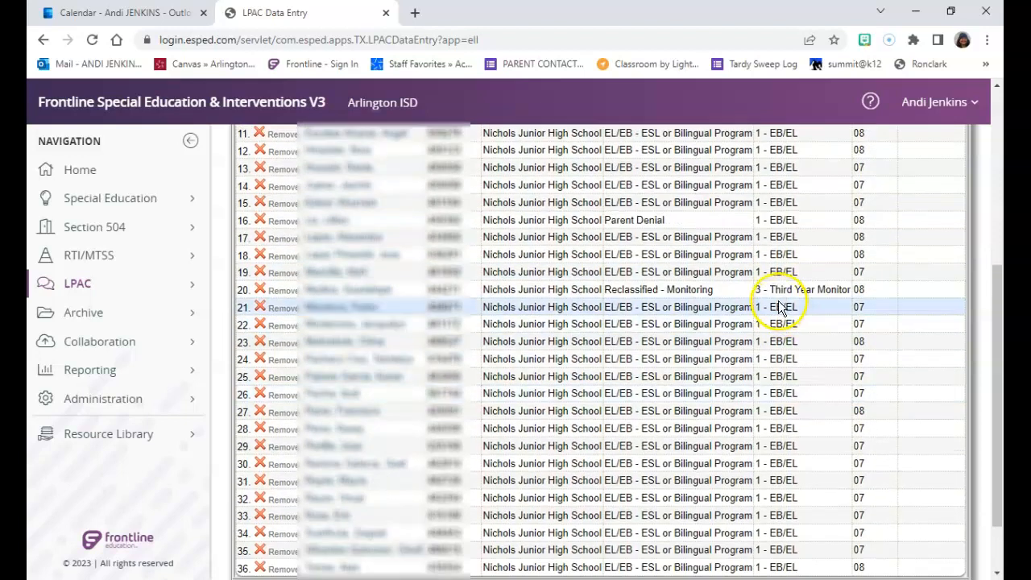
{"action": "scroll", "coordinate": [780, 306], "scroll_direction": "up", "scroll_amount": 5}
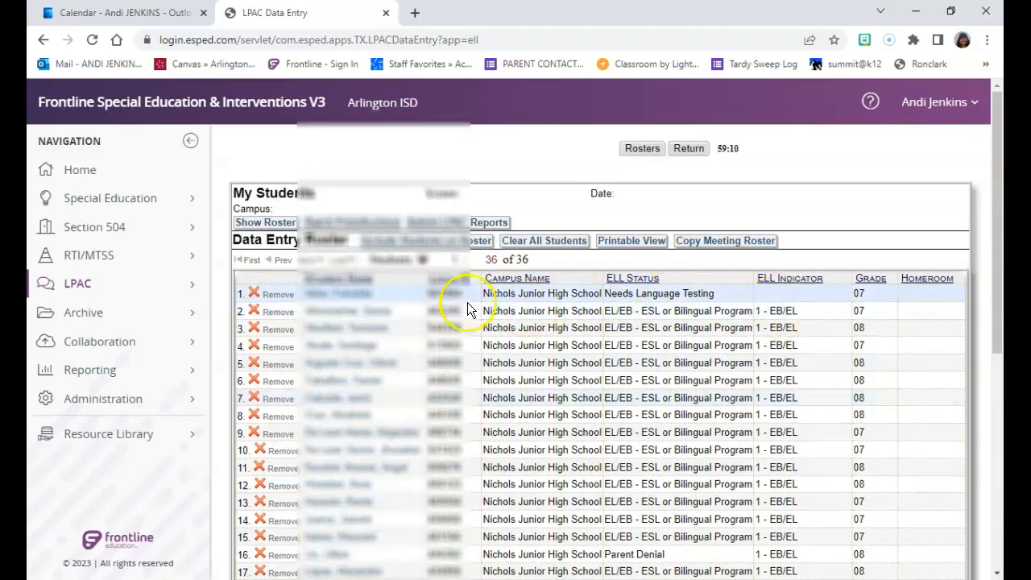
Step: Open the first student's record, giving the data-entry access reason, and switch to the 8. LPAC: State Assessment Review screen
{"action": "left_click", "coordinate": [346, 297]}
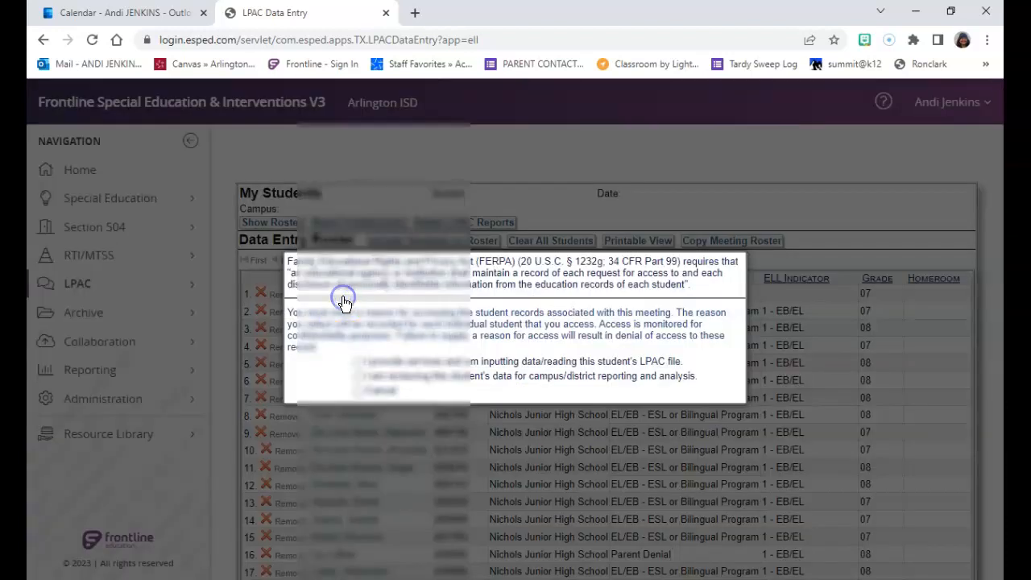
{"action": "left_click", "coordinate": [358, 362]}
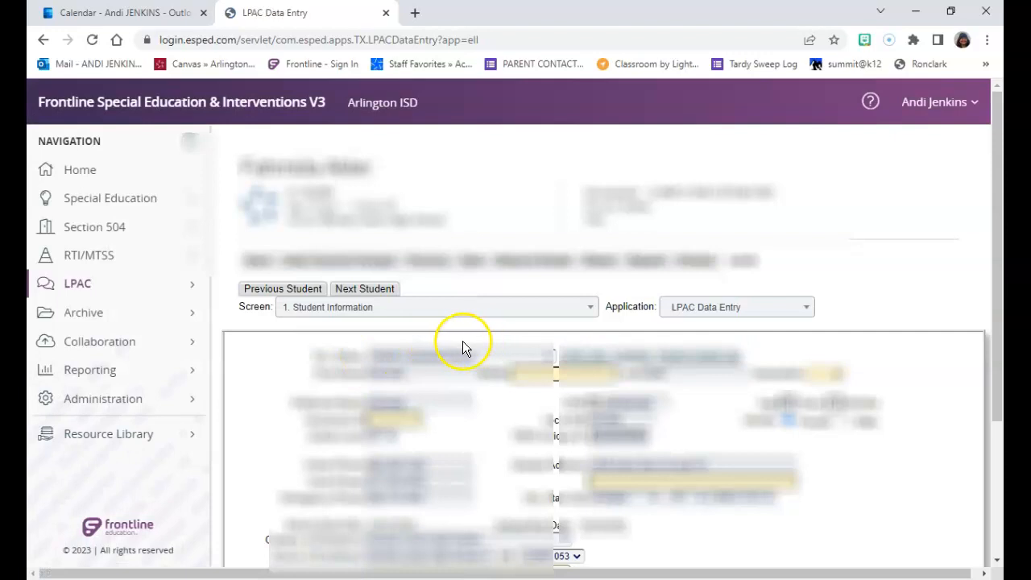
{"action": "left_click", "coordinate": [567, 312]}
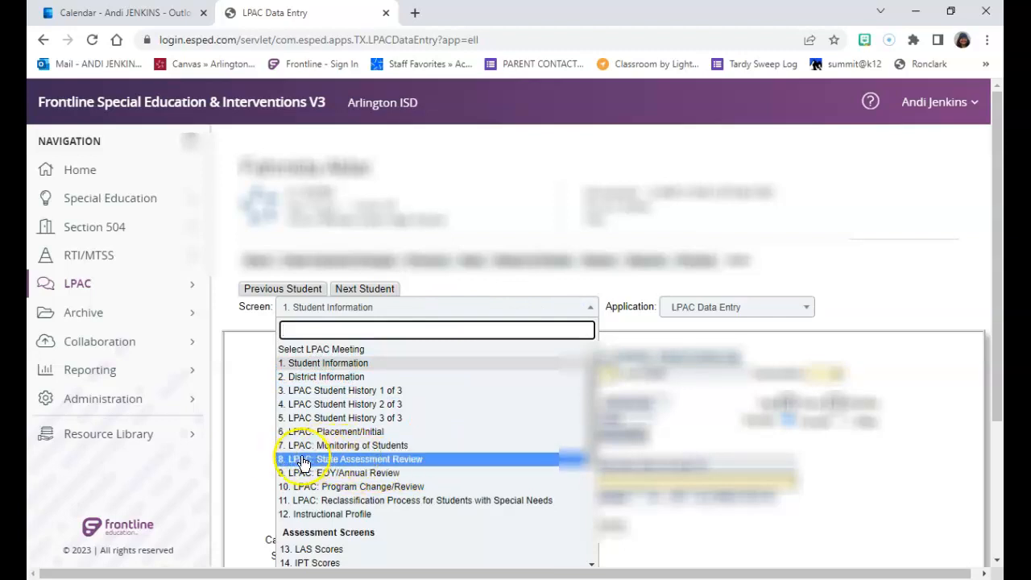
{"action": "left_click", "coordinate": [366, 461]}
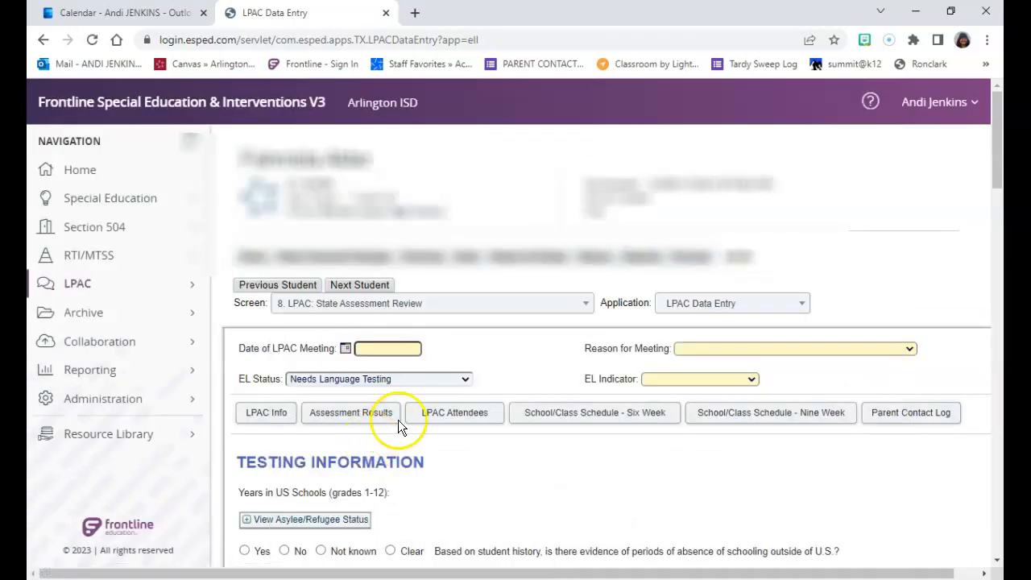
Step: Add your signature to the RLA entry in the STAAR section
{"action": "scroll", "coordinate": [532, 334], "scroll_direction": "down", "scroll_amount": 4}
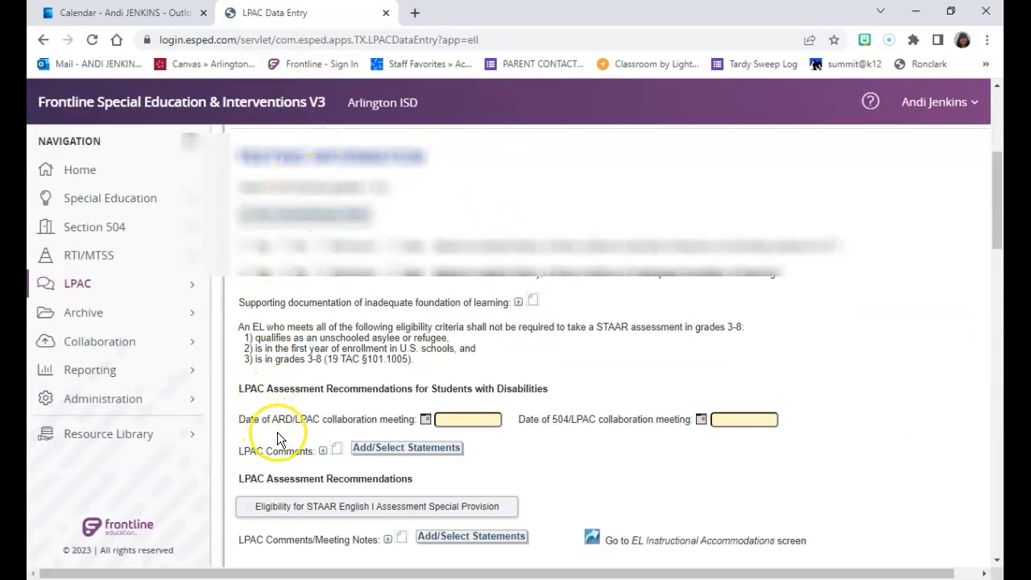
{"action": "scroll", "coordinate": [322, 452], "scroll_direction": "down", "scroll_amount": 1}
{"action": "scroll", "coordinate": [326, 451], "scroll_direction": "down", "scroll_amount": 7}
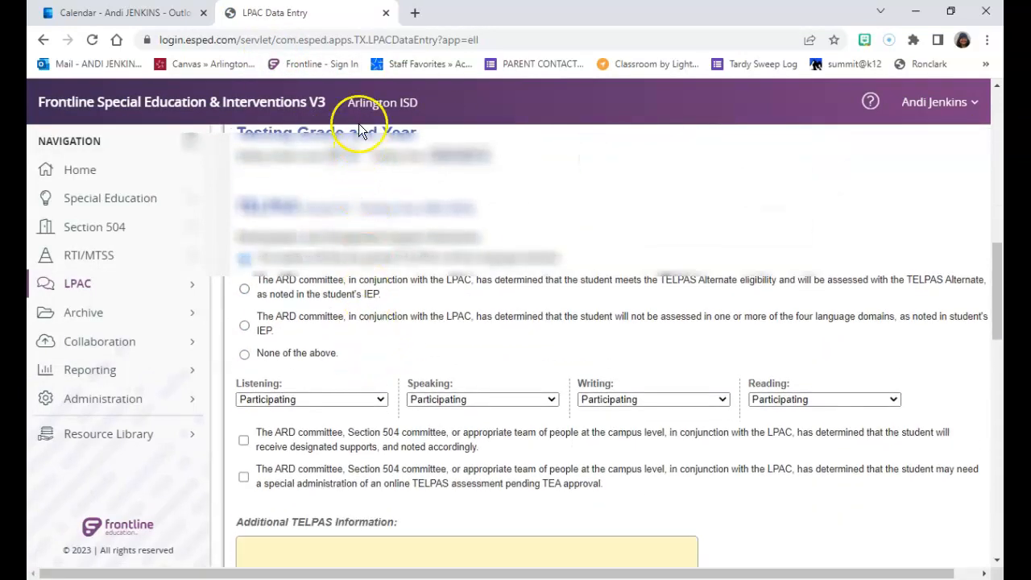
{"action": "scroll", "coordinate": [303, 241], "scroll_direction": "down", "scroll_amount": 1}
{"action": "scroll", "coordinate": [323, 196], "scroll_direction": "down", "scroll_amount": 2}
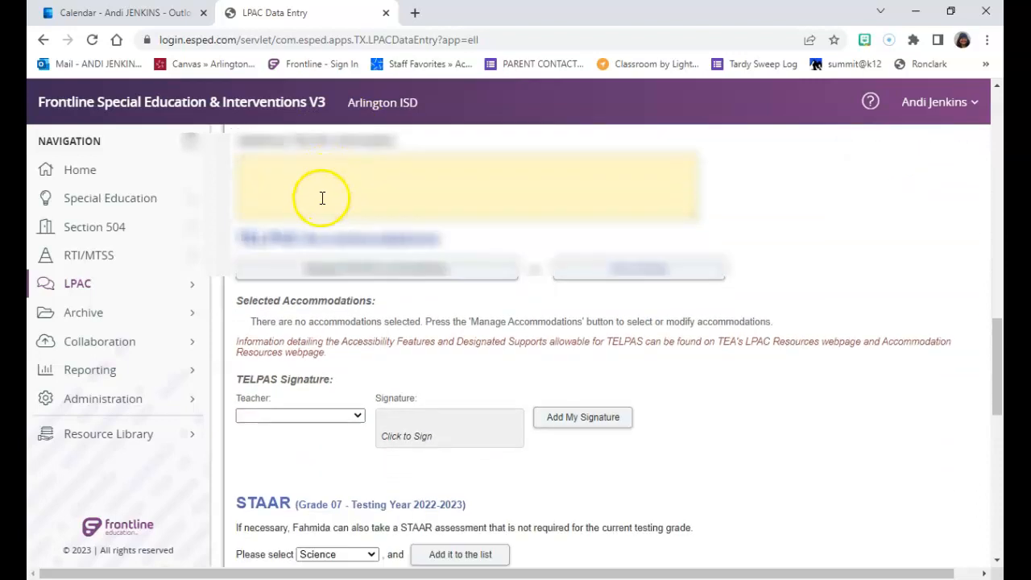
{"action": "scroll", "coordinate": [321, 203], "scroll_direction": "down", "scroll_amount": 1}
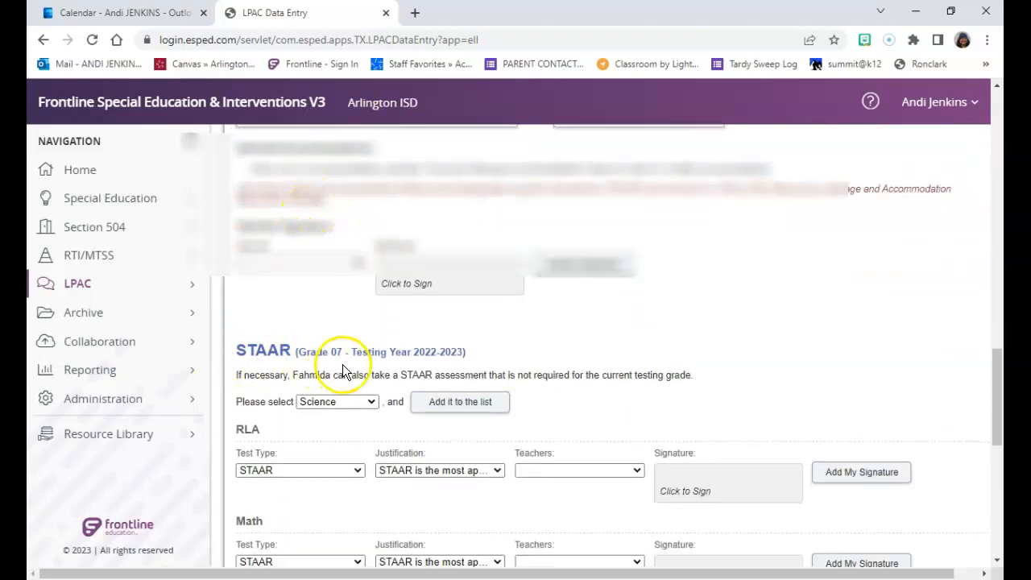
{"action": "scroll", "coordinate": [347, 327], "scroll_direction": "down", "scroll_amount": 2}
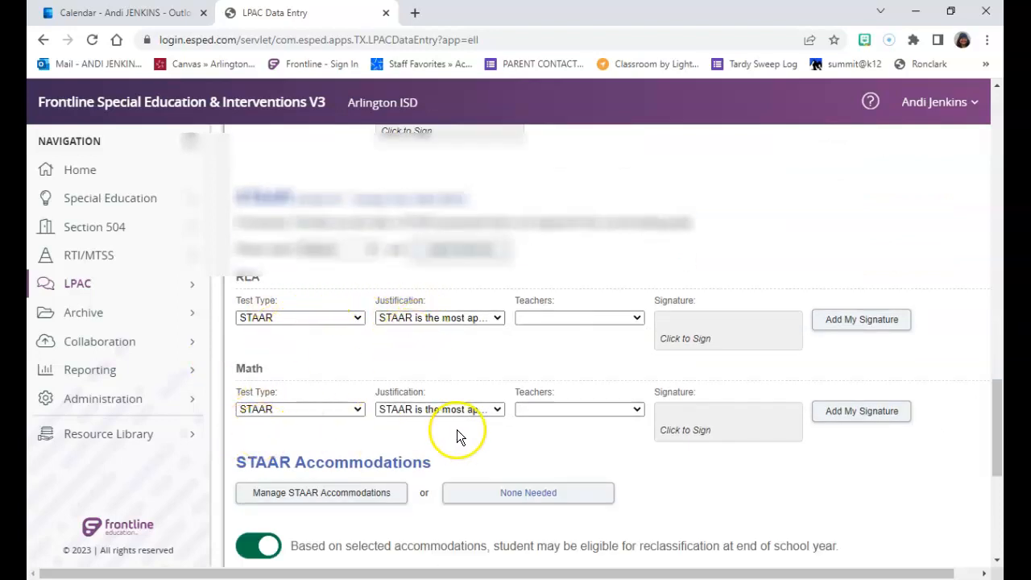
{"action": "left_click", "coordinate": [872, 320]}
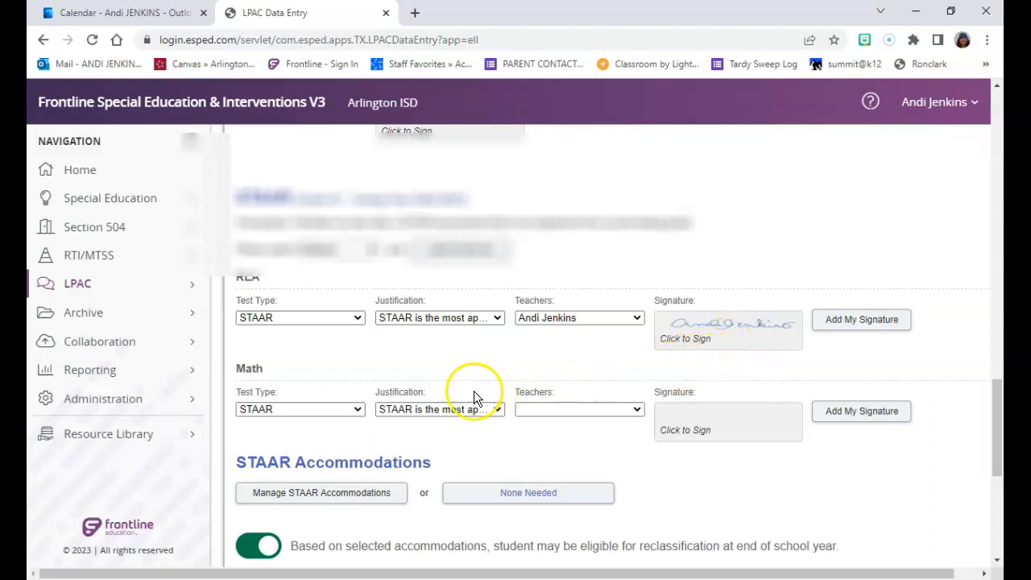
Step: Open Manage STAAR Accommodations, mark NONE NEEDED for RLA, and save the selection
{"action": "scroll", "coordinate": [455, 393], "scroll_direction": "down", "scroll_amount": 2}
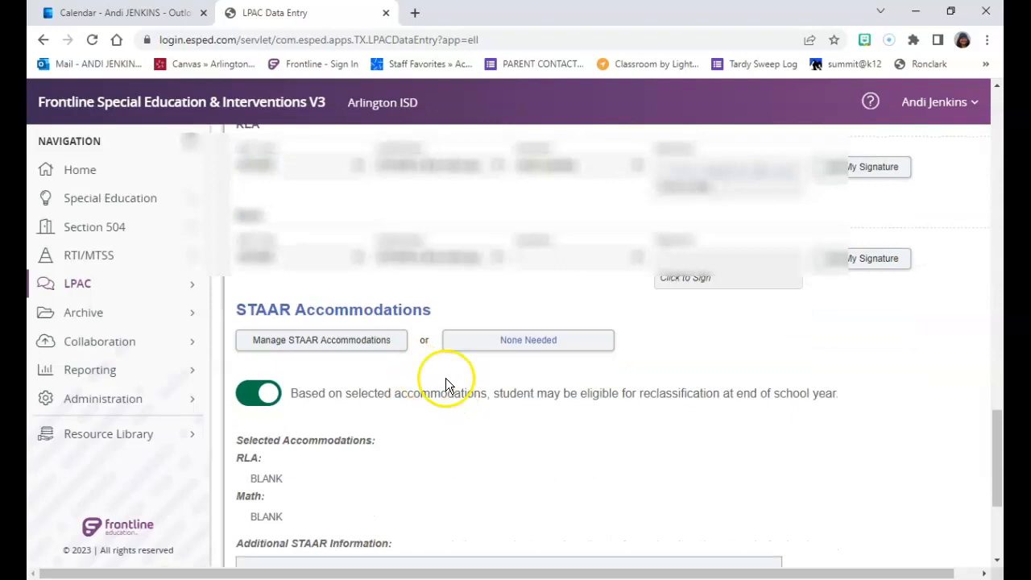
{"action": "left_click", "coordinate": [307, 342]}
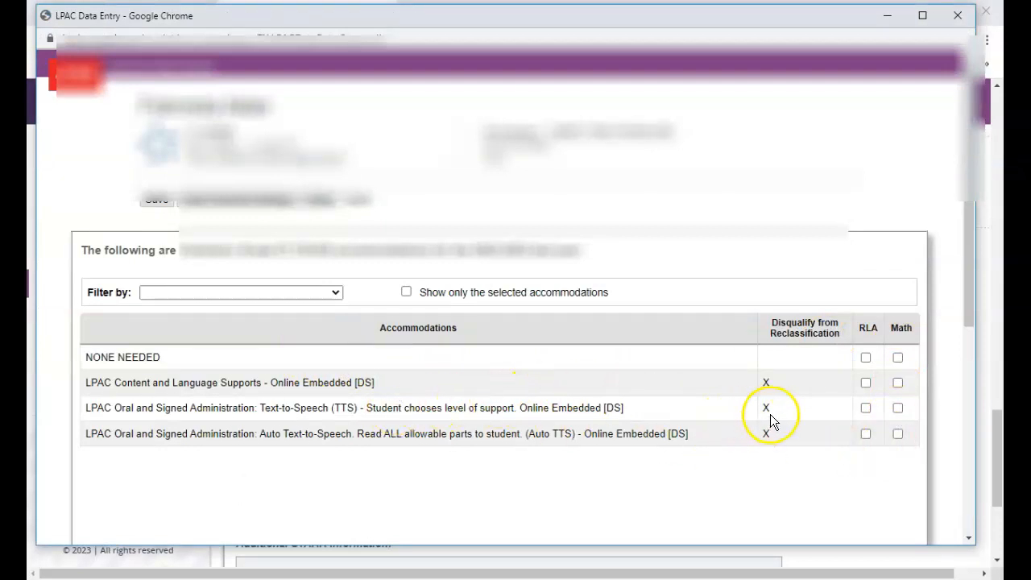
{"action": "left_click", "coordinate": [866, 361]}
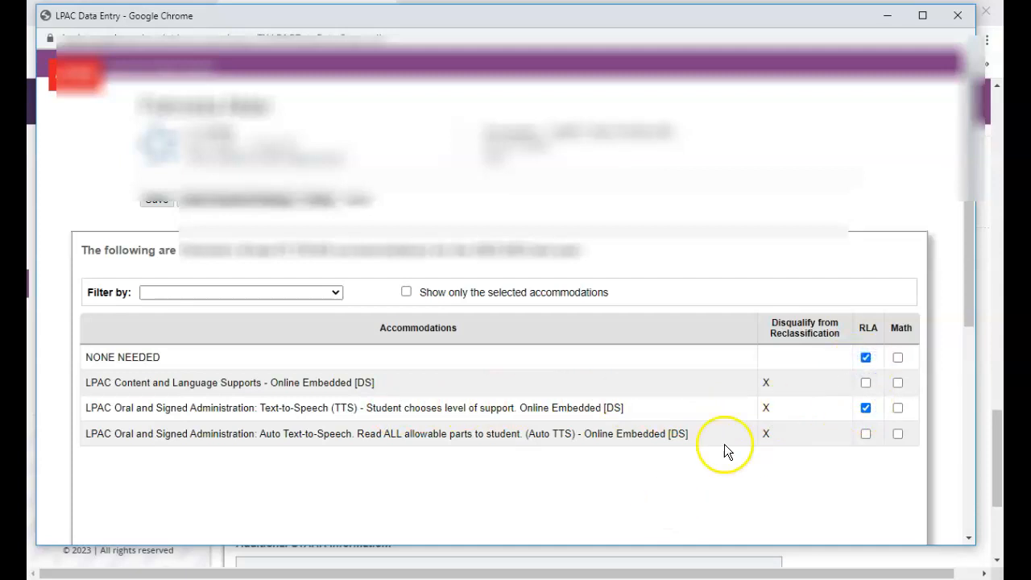
{"action": "left_click", "coordinate": [866, 367]}
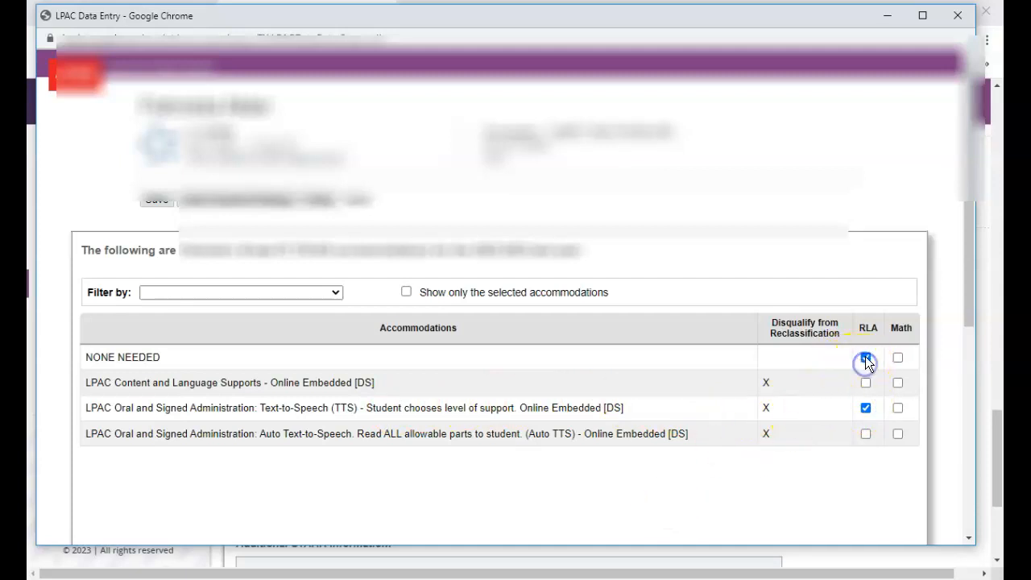
{"action": "left_click", "coordinate": [866, 383]}
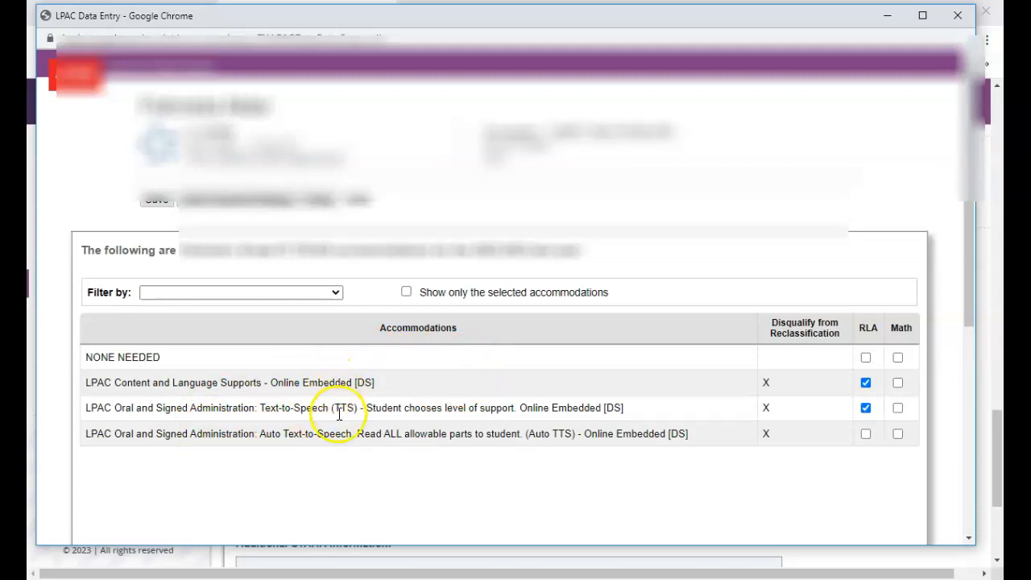
{"action": "left_click", "coordinate": [866, 382]}
{"action": "left_click", "coordinate": [865, 357]}
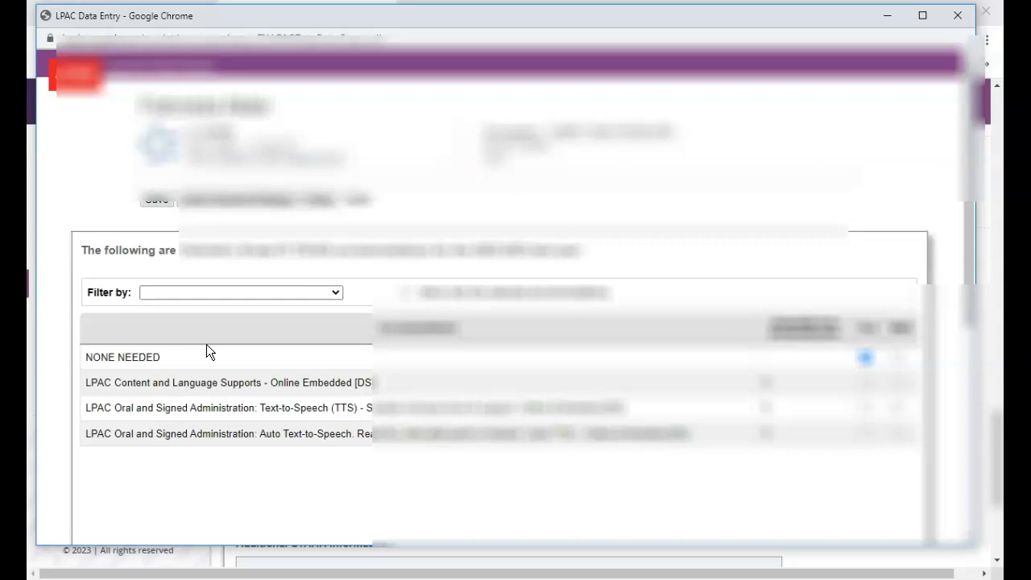
{"action": "left_click", "coordinate": [158, 206]}
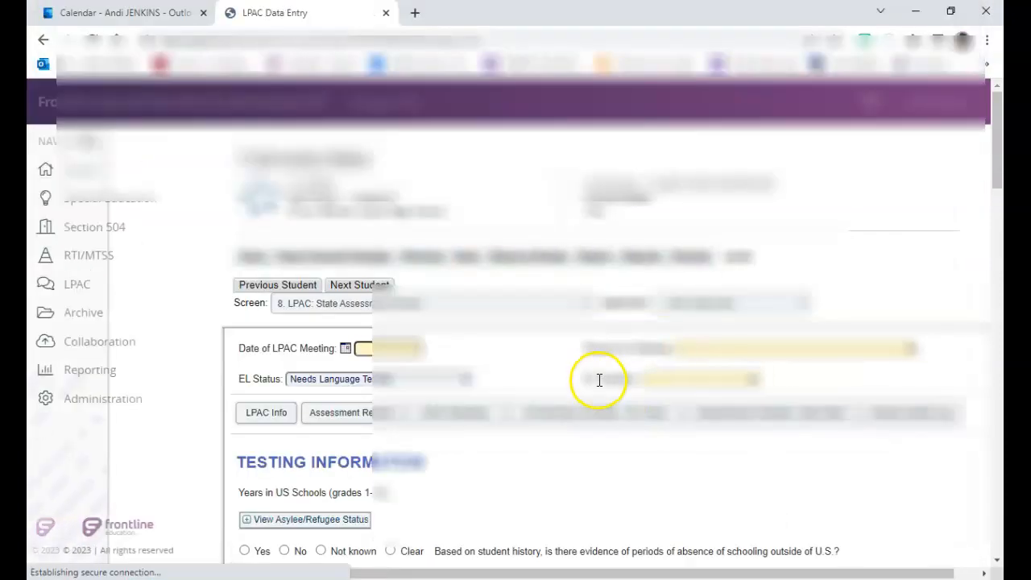
Step: Expand the View ARD/504/RTI STAAR Accommodations summary and review the selected accommodations
{"action": "scroll", "coordinate": [456, 357], "scroll_direction": "down", "scroll_amount": 15}
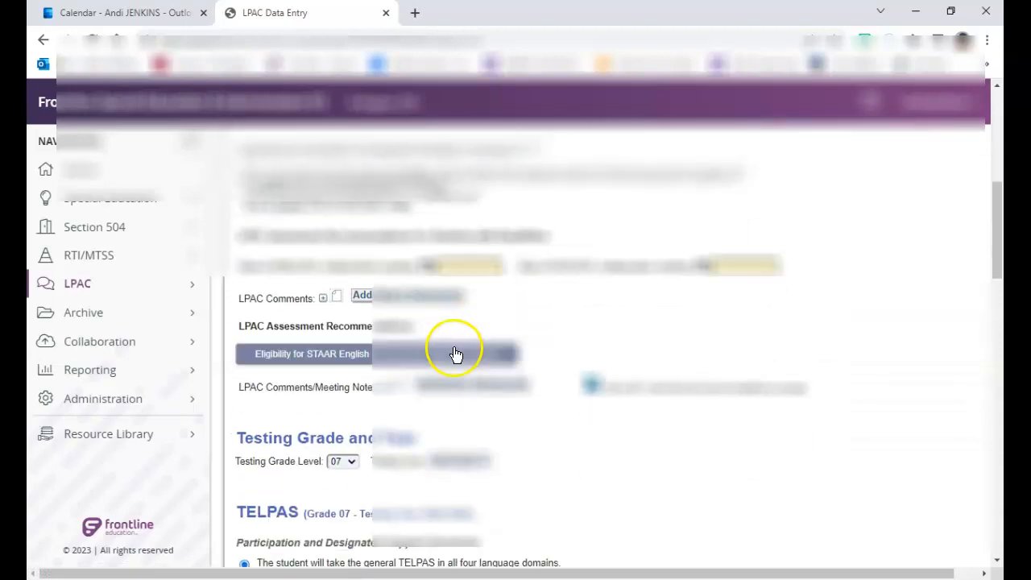
{"action": "scroll", "coordinate": [451, 354], "scroll_direction": "down", "scroll_amount": 8}
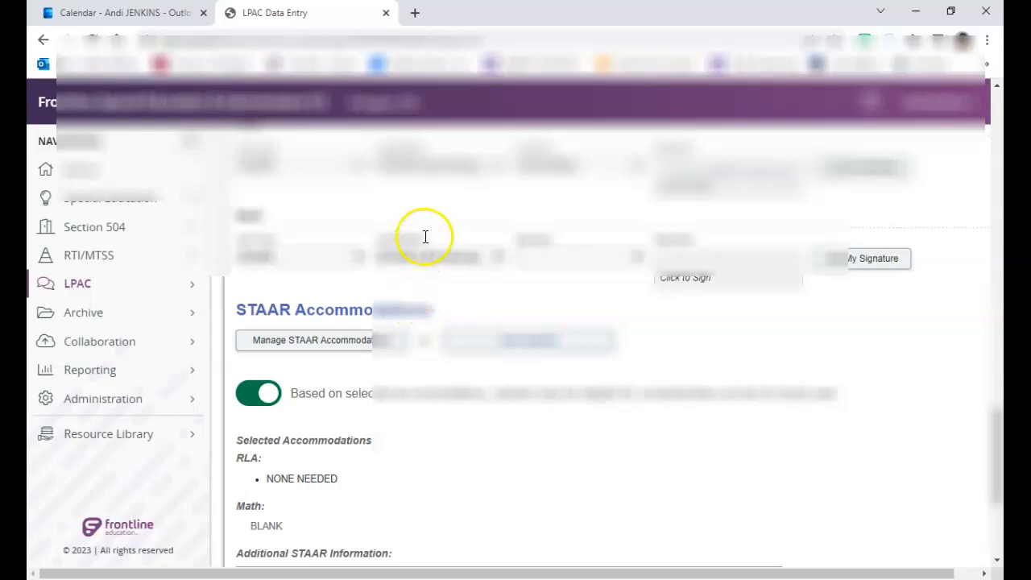
{"action": "scroll", "coordinate": [414, 242], "scroll_direction": "down", "scroll_amount": 1}
{"action": "scroll", "coordinate": [411, 254], "scroll_direction": "down", "scroll_amount": 1}
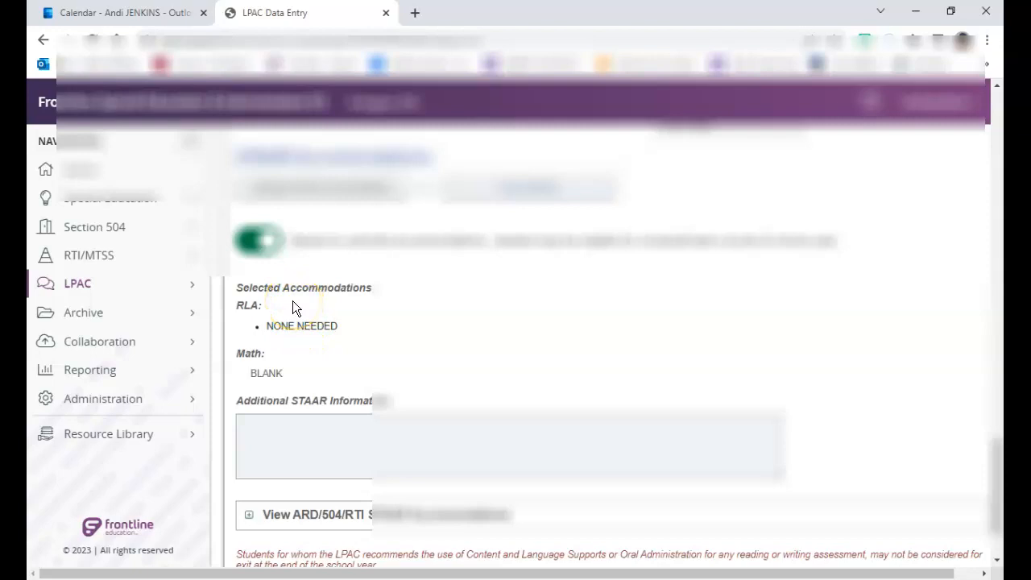
{"action": "left_click", "coordinate": [249, 515]}
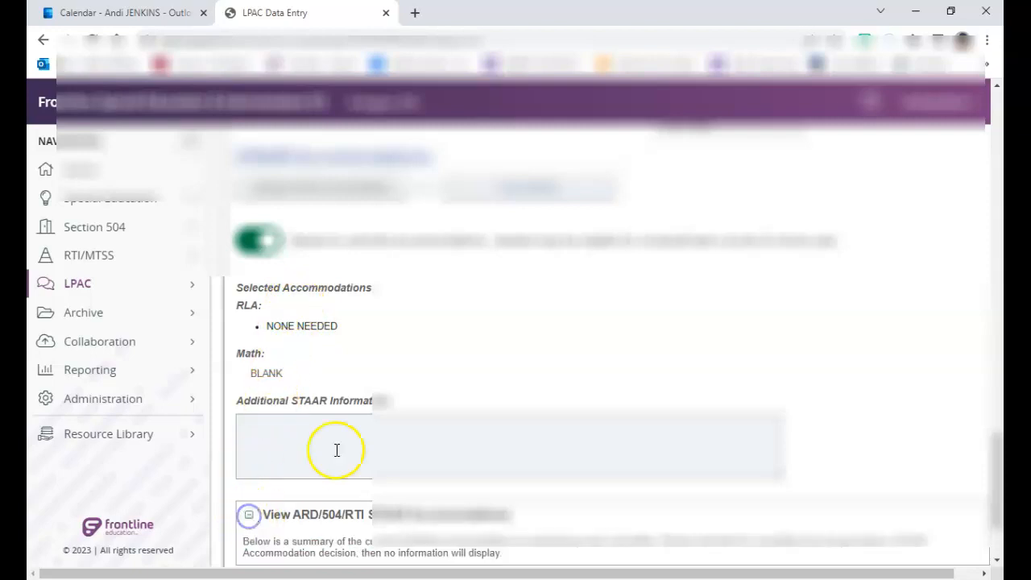
{"action": "scroll", "coordinate": [434, 284], "scroll_direction": "down", "scroll_amount": 3}
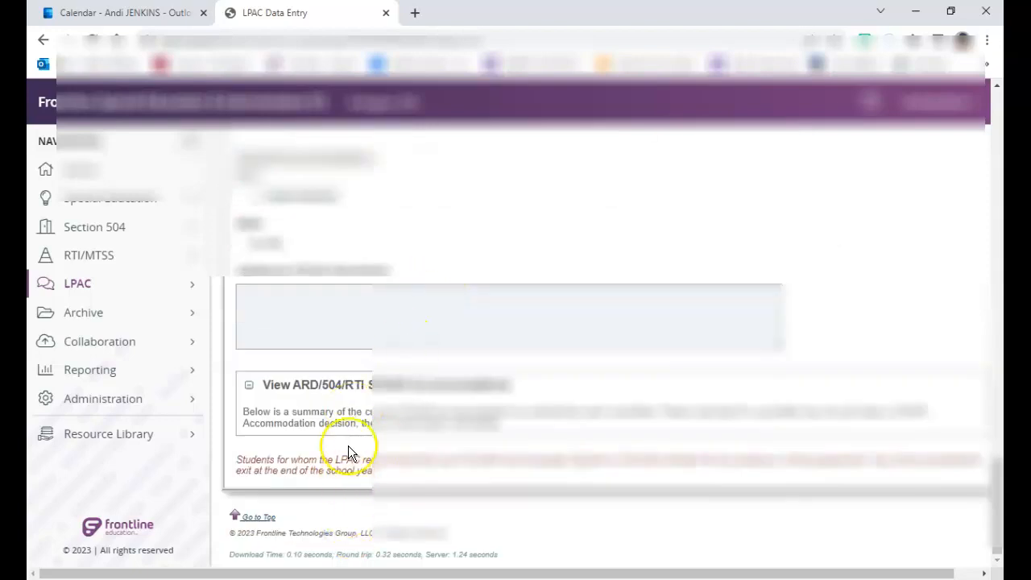
{"action": "scroll", "coordinate": [502, 379], "scroll_direction": "up", "scroll_amount": 5}
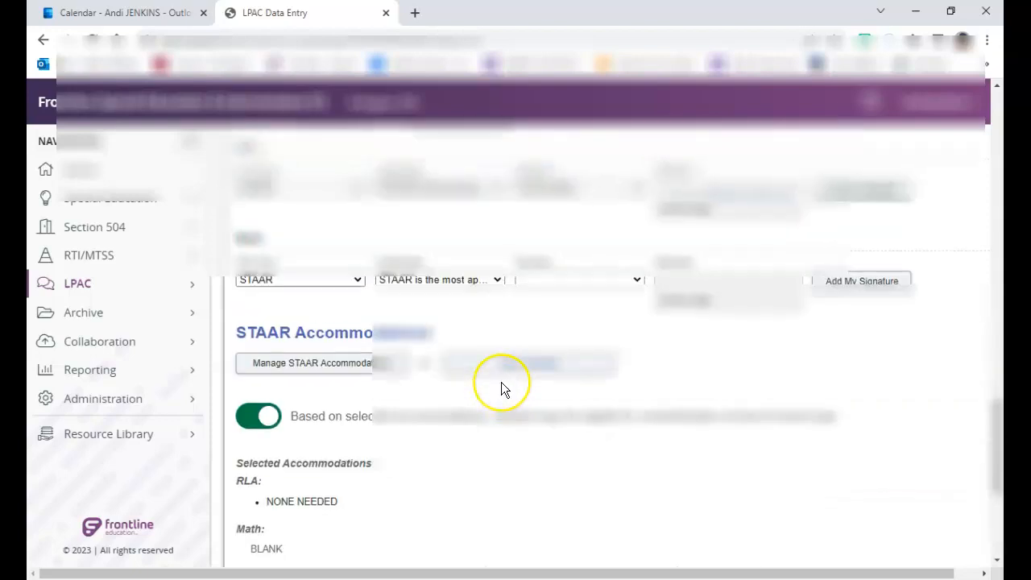
Step: Return from the current student's record to the student roster
{"action": "scroll", "coordinate": [501, 382], "scroll_direction": "down", "scroll_amount": 5}
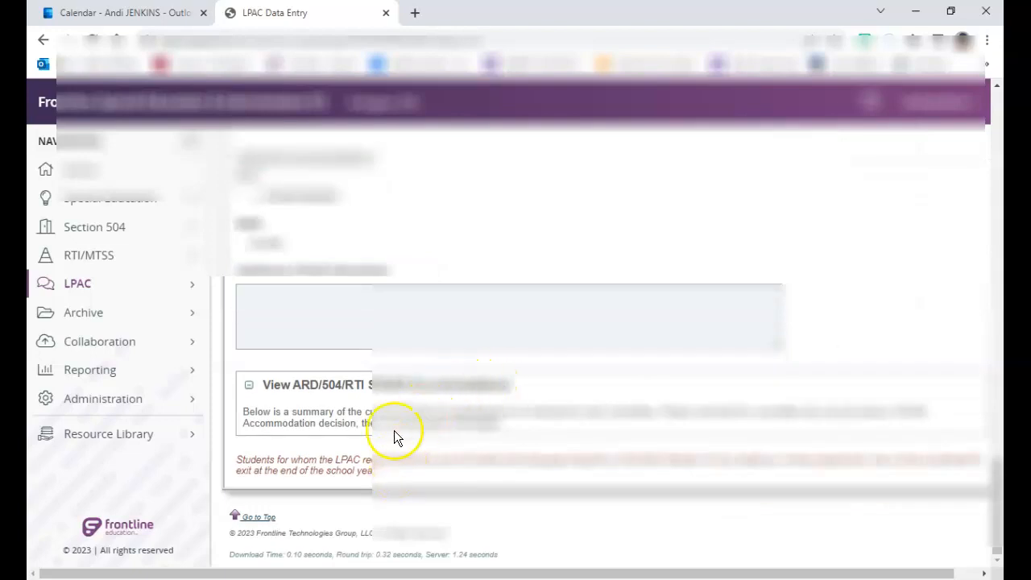
{"action": "scroll", "coordinate": [395, 463], "scroll_direction": "up", "scroll_amount": 10}
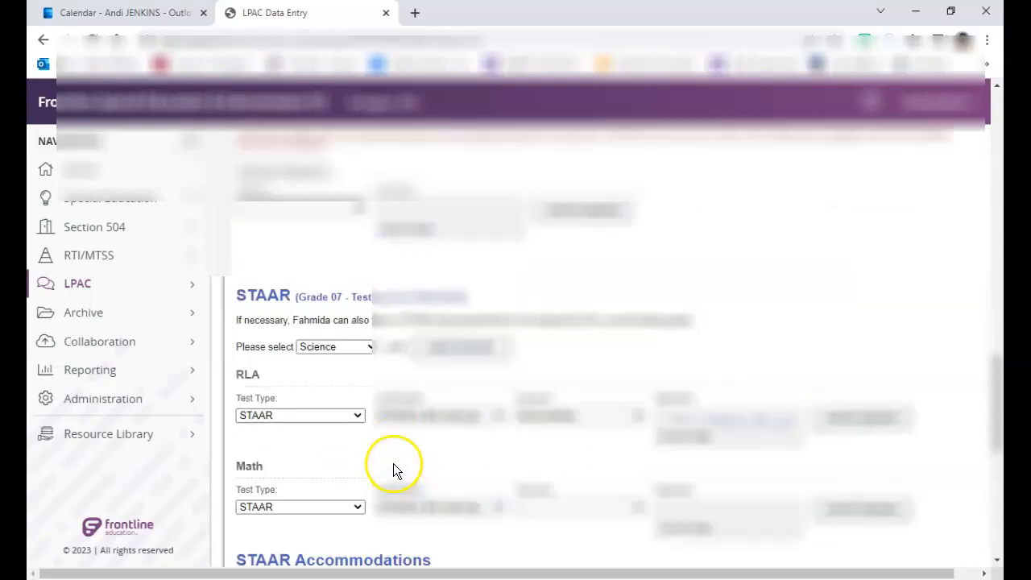
{"action": "scroll", "coordinate": [400, 449], "scroll_direction": "up", "scroll_amount": 10}
{"action": "left_click", "coordinate": [364, 284]}
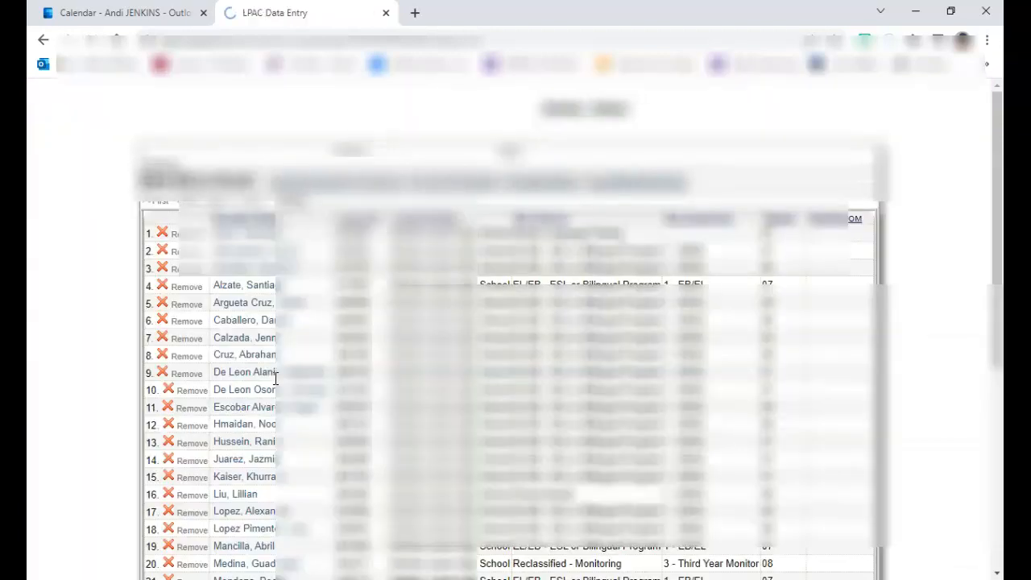
Step: Open another student's record from the roster, giving the data-entry access reason, and switch to the 8. LPAC: State Assessment Review screen
{"action": "scroll", "coordinate": [340, 459], "scroll_direction": "down", "scroll_amount": 5}
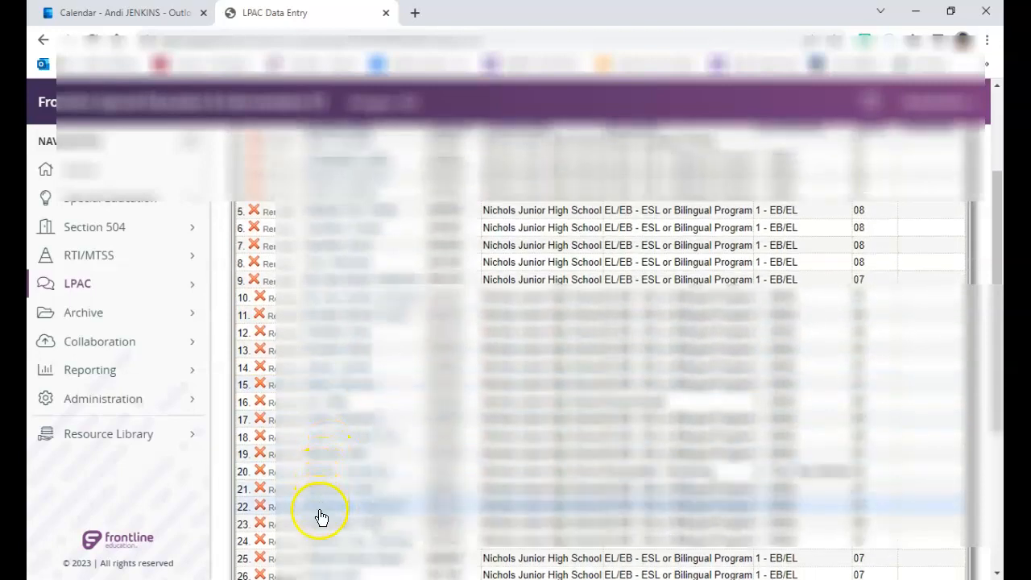
{"action": "left_click", "coordinate": [326, 489]}
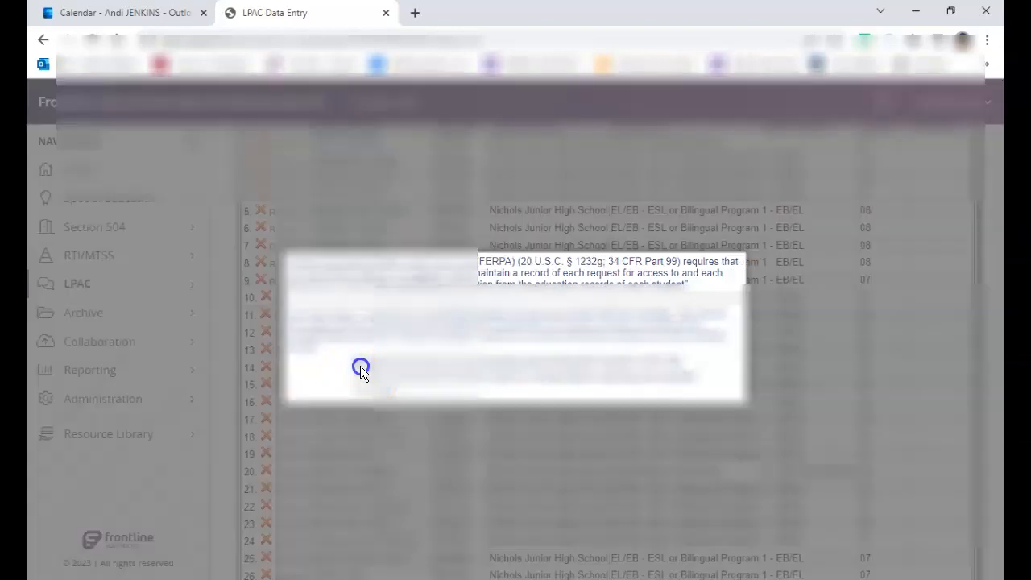
{"action": "left_click", "coordinate": [358, 369]}
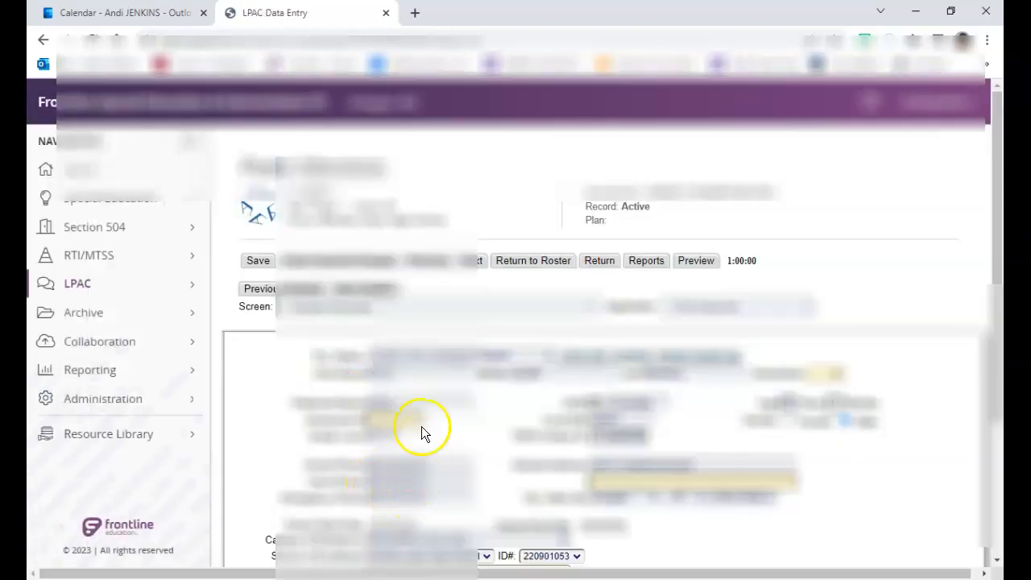
{"action": "scroll", "coordinate": [416, 403], "scroll_direction": "down", "scroll_amount": 3}
{"action": "scroll", "coordinate": [404, 329], "scroll_direction": "up", "scroll_amount": 3}
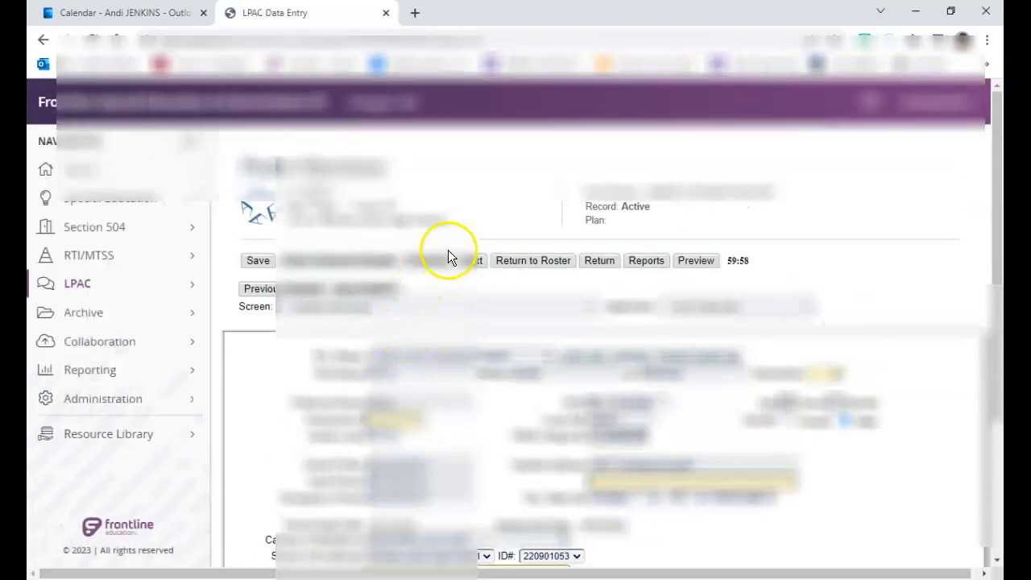
{"action": "left_click", "coordinate": [467, 298]}
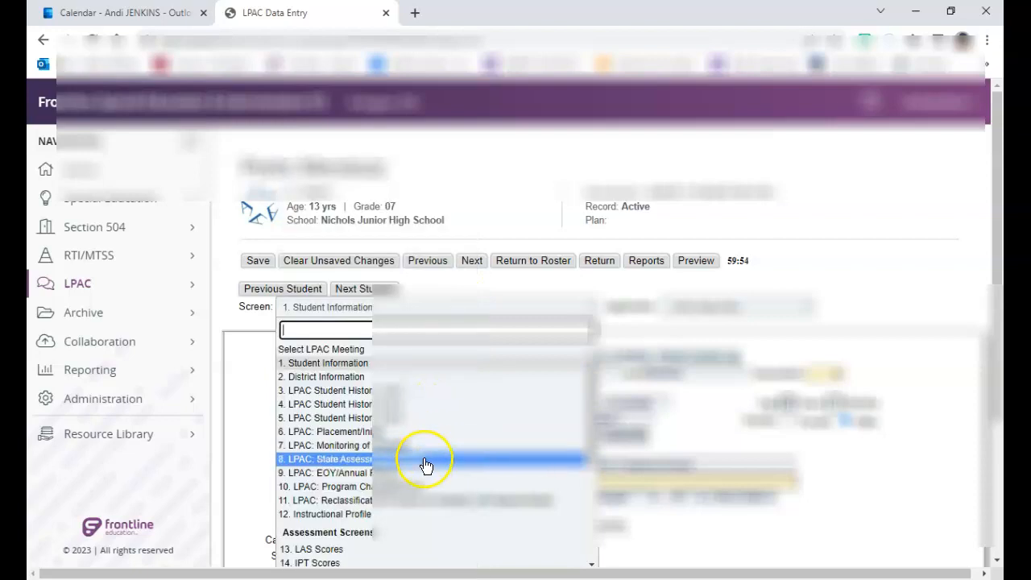
{"action": "left_click", "coordinate": [422, 461]}
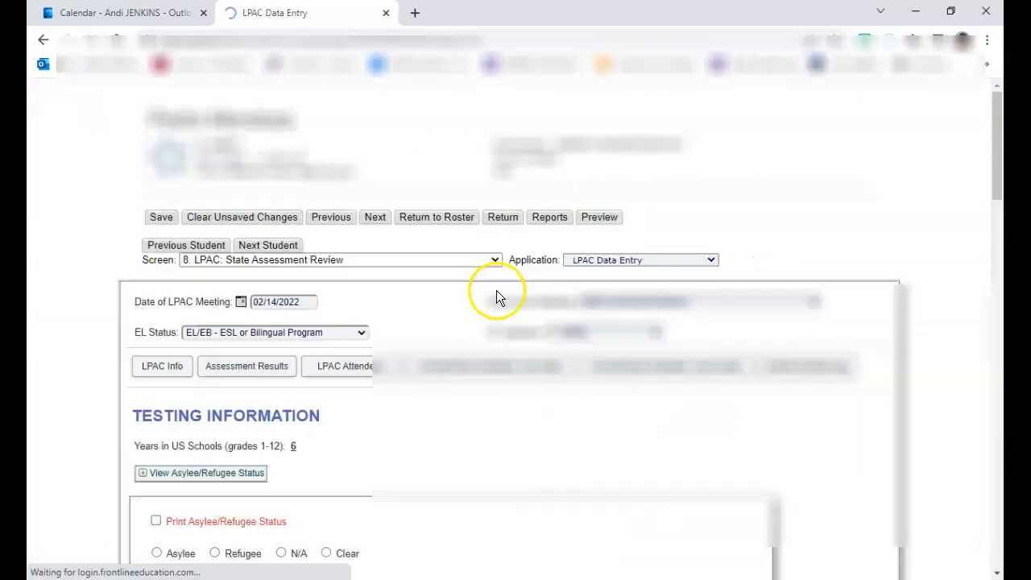
Step: Add your signature to the RLA entry in the STAAR section
{"action": "scroll", "coordinate": [484, 237], "scroll_direction": "down", "scroll_amount": 15}
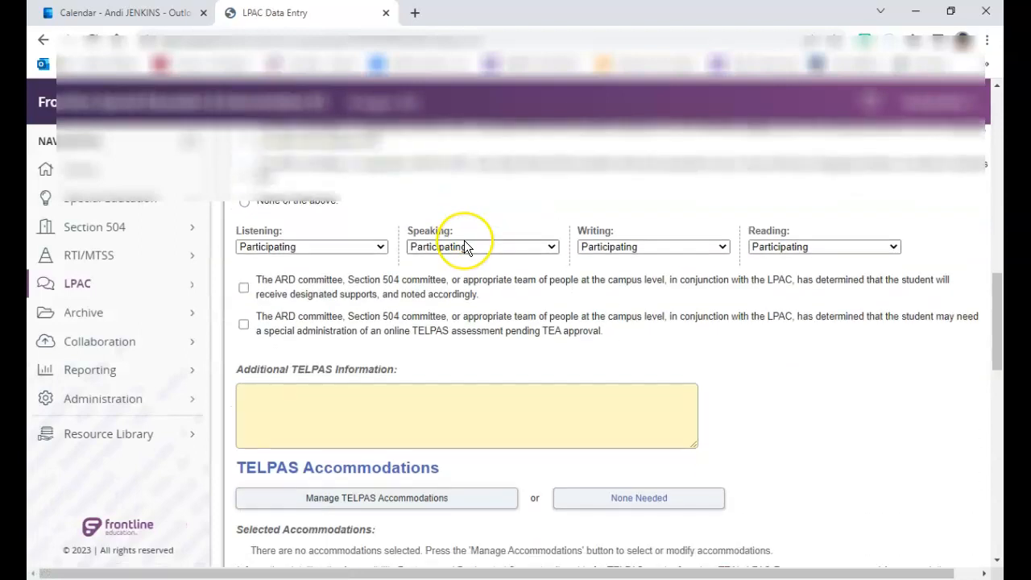
{"action": "scroll", "coordinate": [464, 248], "scroll_direction": "down", "scroll_amount": 5}
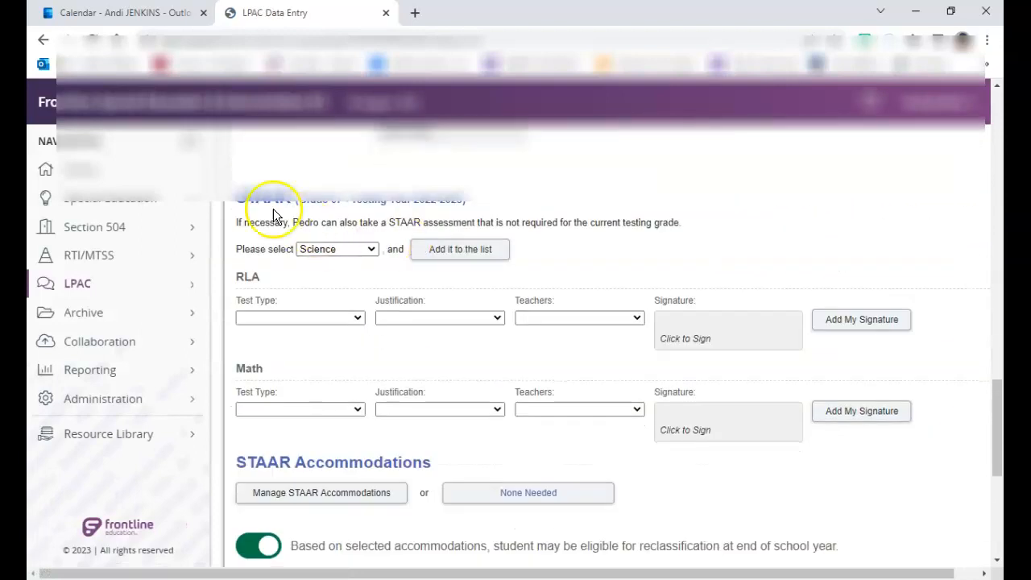
{"action": "left_click", "coordinate": [831, 323]}
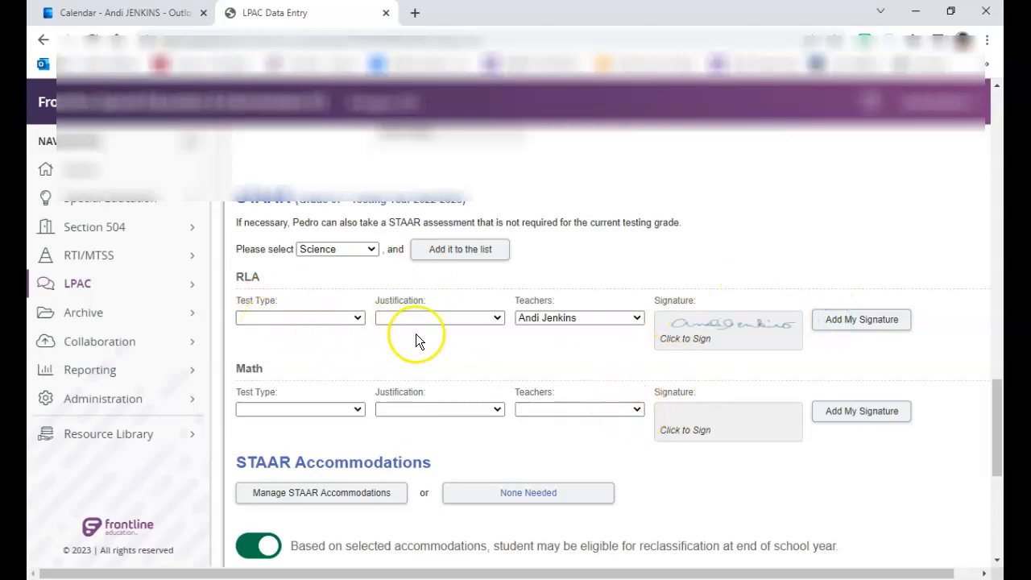
Step: Set the RLA Test Type to STAAR and the Justification to STAAR is the most appropriate assessment for this student
{"action": "left_click", "coordinate": [347, 318]}
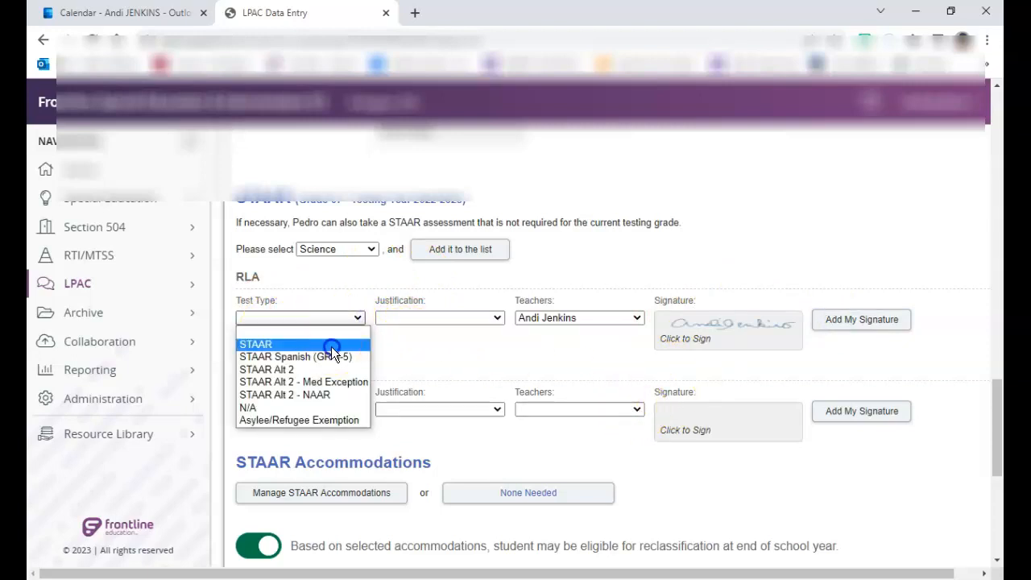
{"action": "left_click", "coordinate": [331, 346]}
{"action": "left_click", "coordinate": [383, 318]}
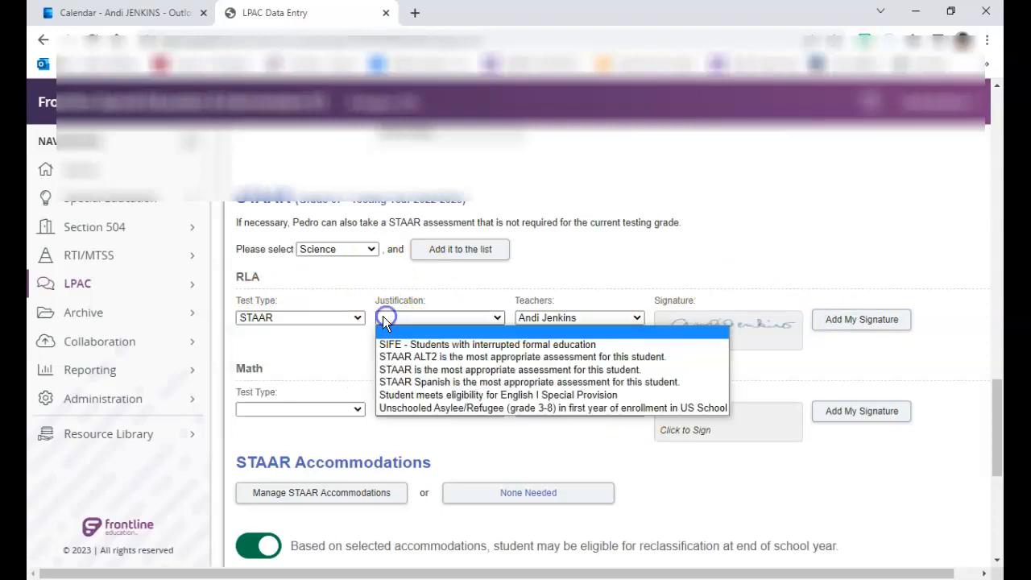
{"action": "left_click", "coordinate": [396, 371]}
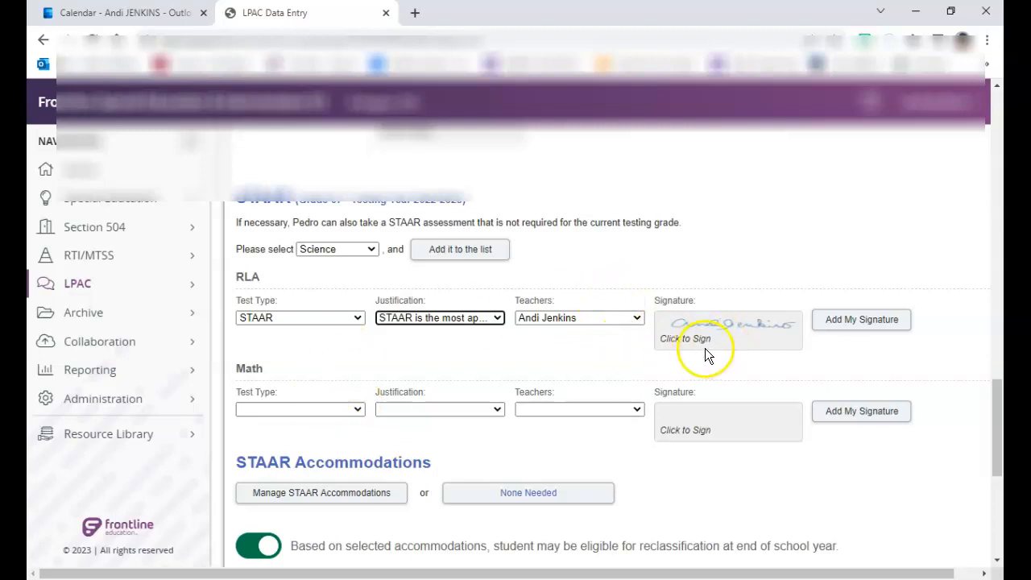
{"action": "scroll", "coordinate": [413, 393], "scroll_direction": "down", "scroll_amount": 2}
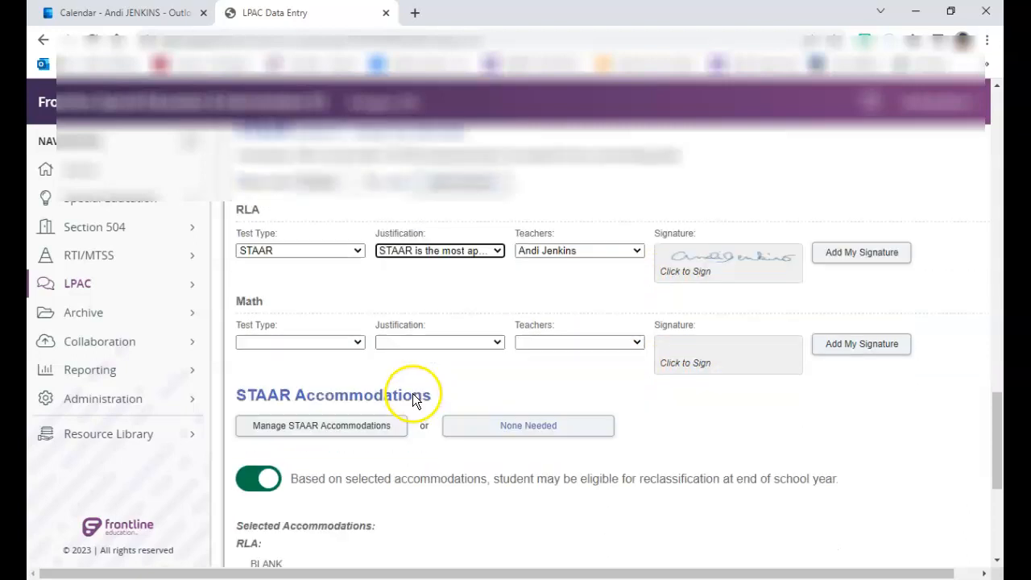
{"action": "left_click", "coordinate": [345, 338]}
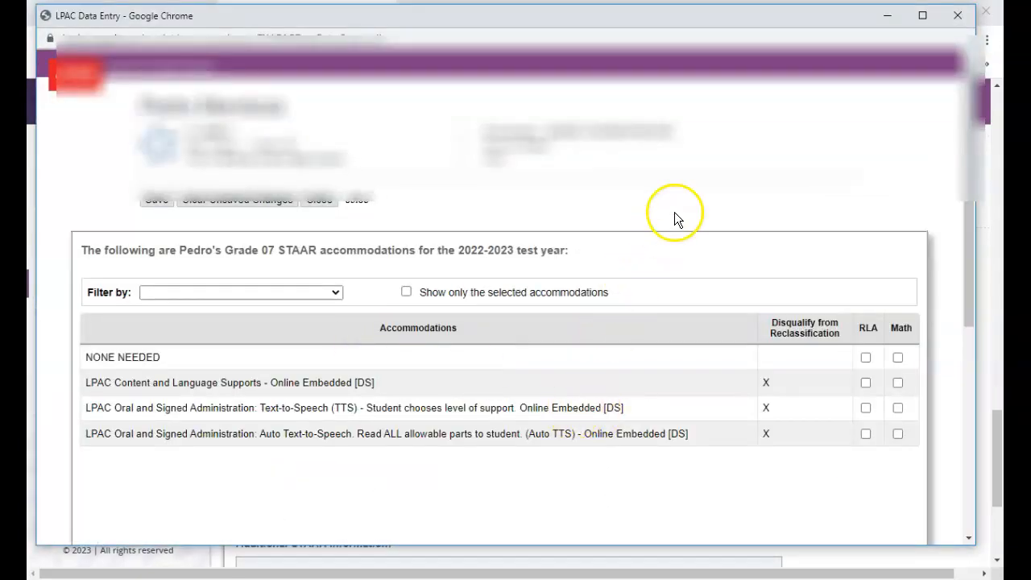
{"action": "left_click", "coordinate": [324, 199]}
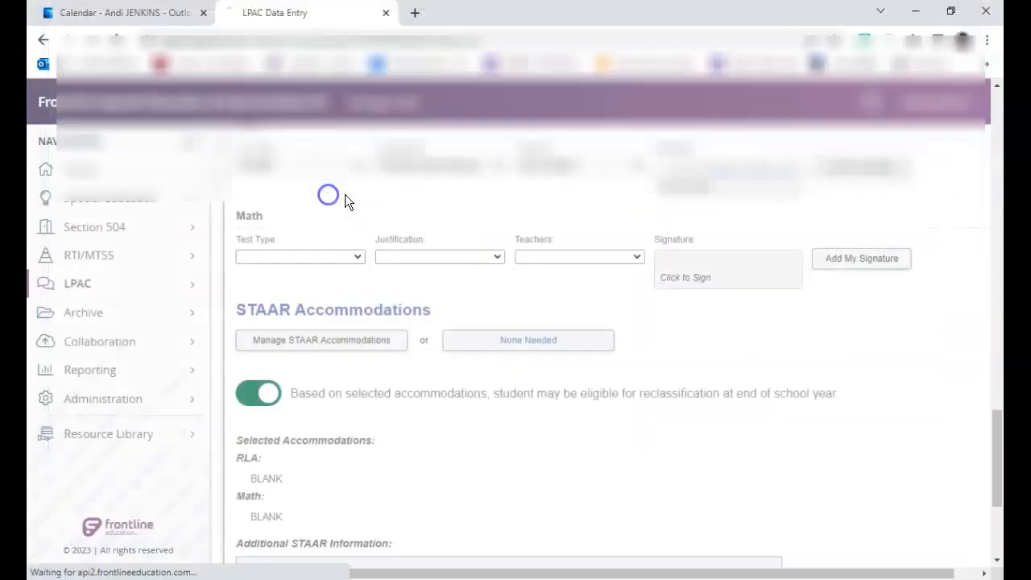
Step: Expand the View ARD/504/RTI STAAR Accommodations summary and review the ARD accommodations listed per subject
{"action": "scroll", "coordinate": [470, 314], "scroll_direction": "down", "scroll_amount": 3}
{"action": "scroll", "coordinate": [251, 416], "scroll_direction": "down", "scroll_amount": 2}
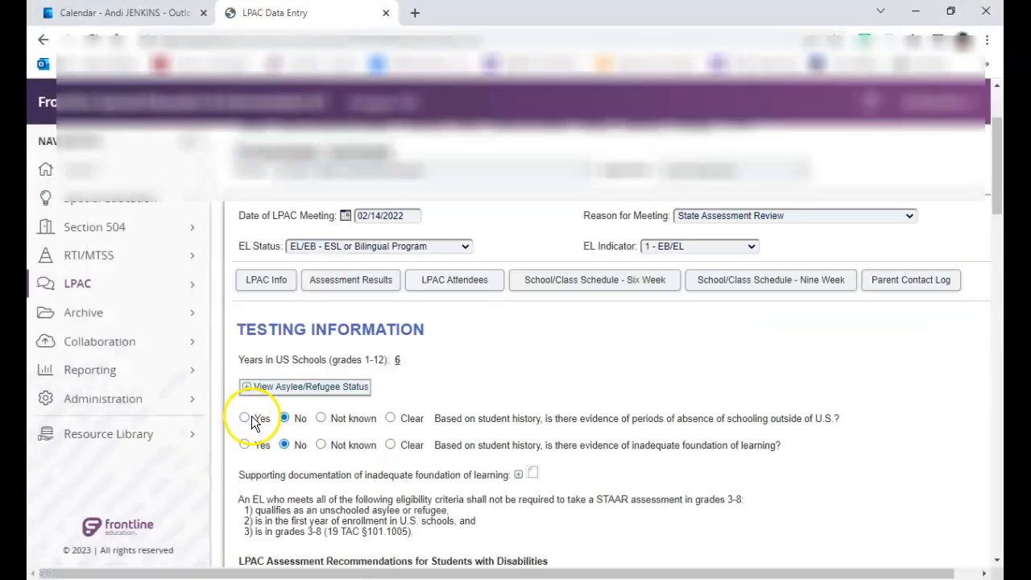
{"action": "scroll", "coordinate": [258, 415], "scroll_direction": "down", "scroll_amount": 15}
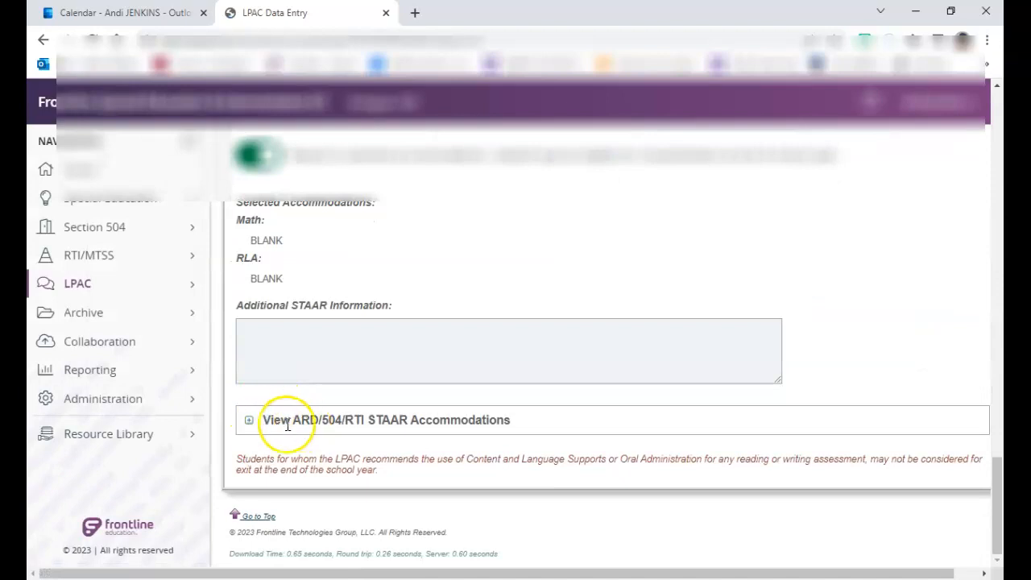
{"action": "left_click", "coordinate": [249, 420]}
{"action": "scroll", "coordinate": [379, 388], "scroll_direction": "down", "scroll_amount": 3}
{"action": "scroll", "coordinate": [380, 388], "scroll_direction": "down", "scroll_amount": 1}
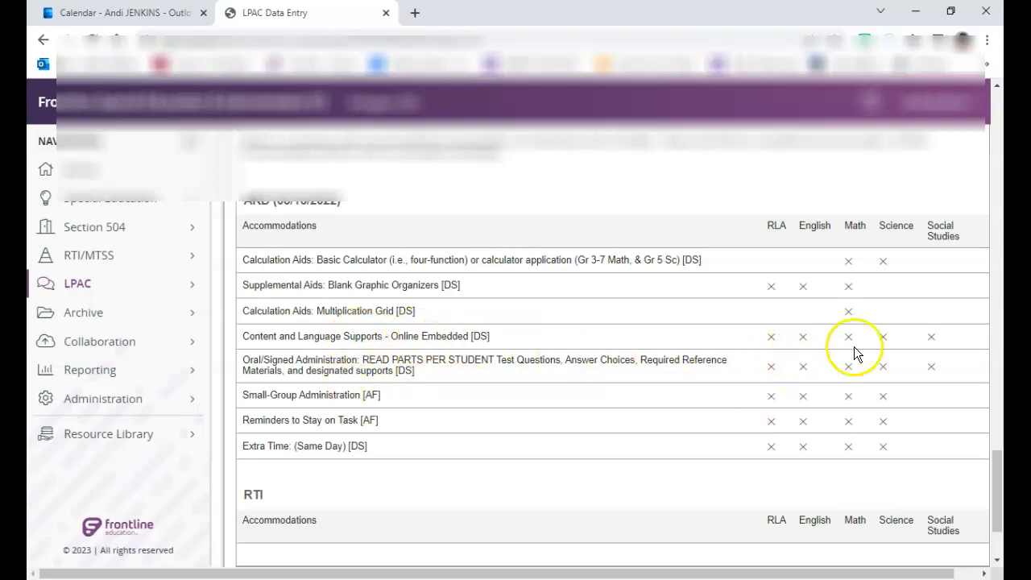
{"action": "scroll", "coordinate": [856, 376], "scroll_direction": "up", "scroll_amount": 6}
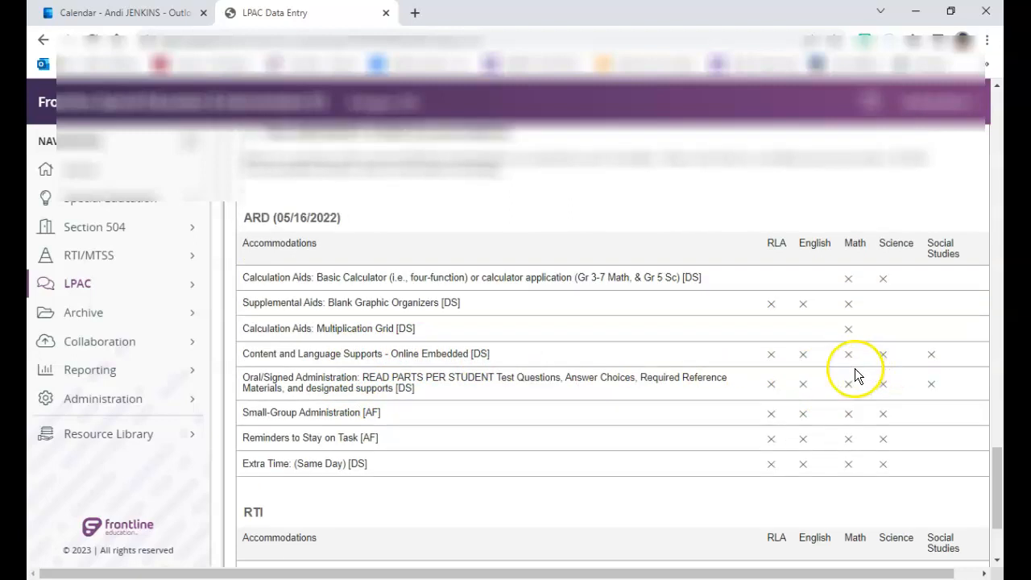
Step: Open Manage STAAR Accommodations, mark NONE NEEDED for RLA, save the selection and close the window
{"action": "left_click", "coordinate": [279, 256]}
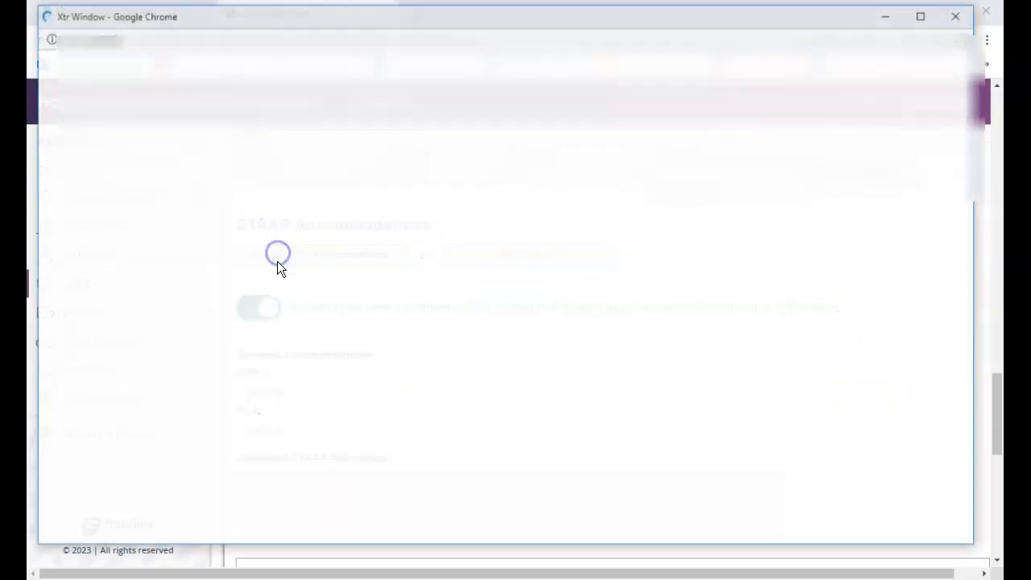
{"action": "left_click", "coordinate": [865, 358]}
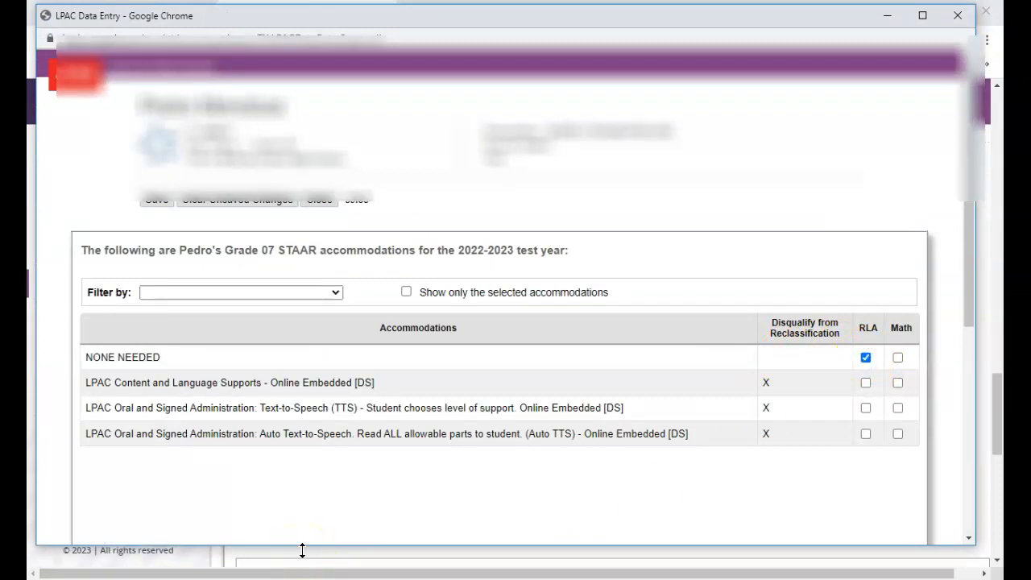
{"action": "left_click", "coordinate": [152, 200]}
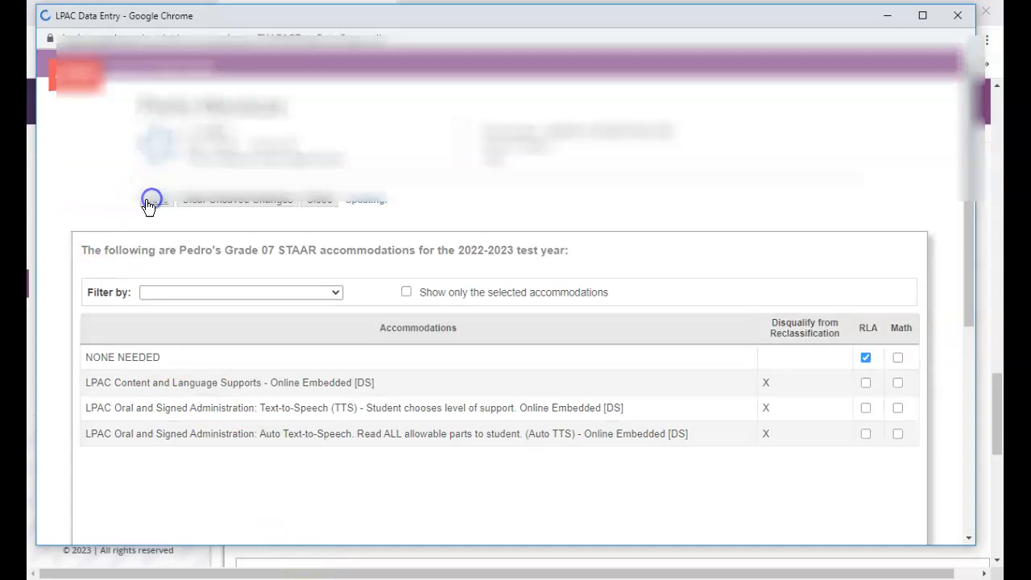
{"action": "left_click", "coordinate": [319, 199]}
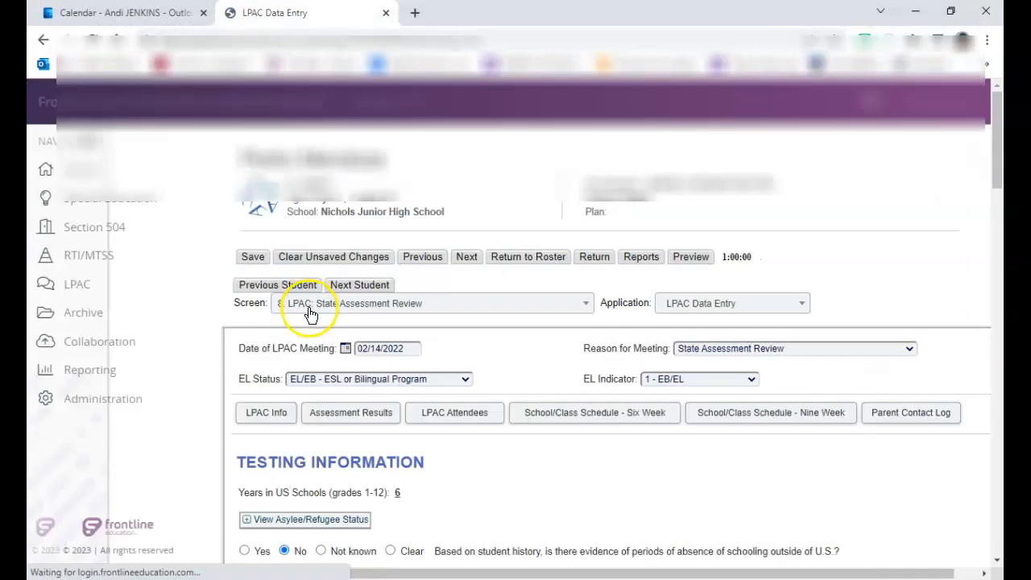